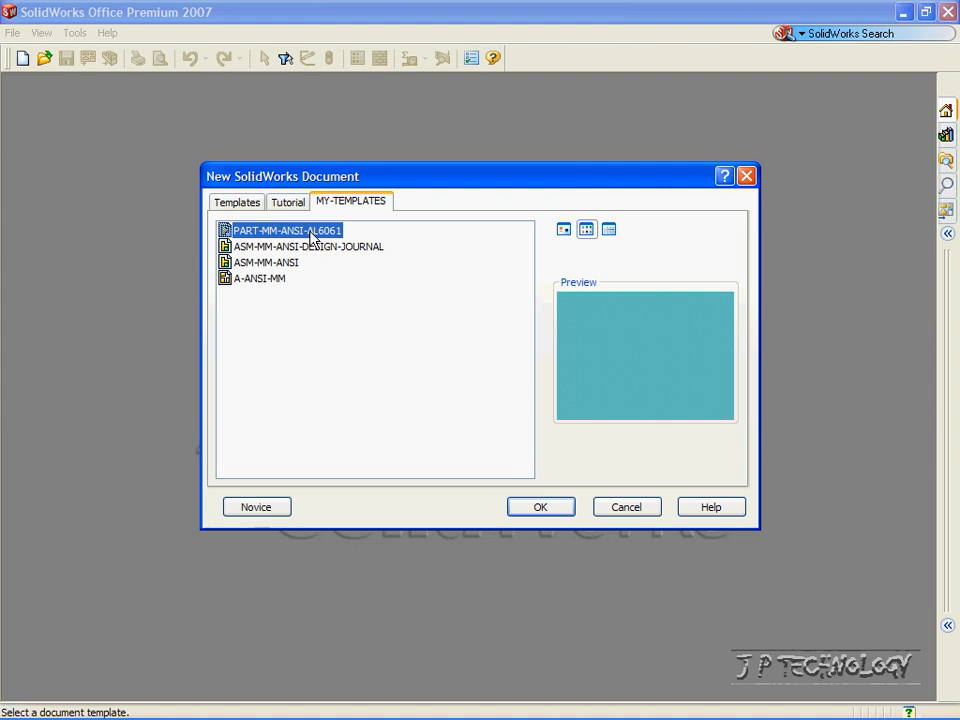
Step: Create a part from the PART-MM-ANSI-AL6061 template and sketch a circle of about 65 mm radius on the Front plane, passing through the origin
left_click(540, 506)
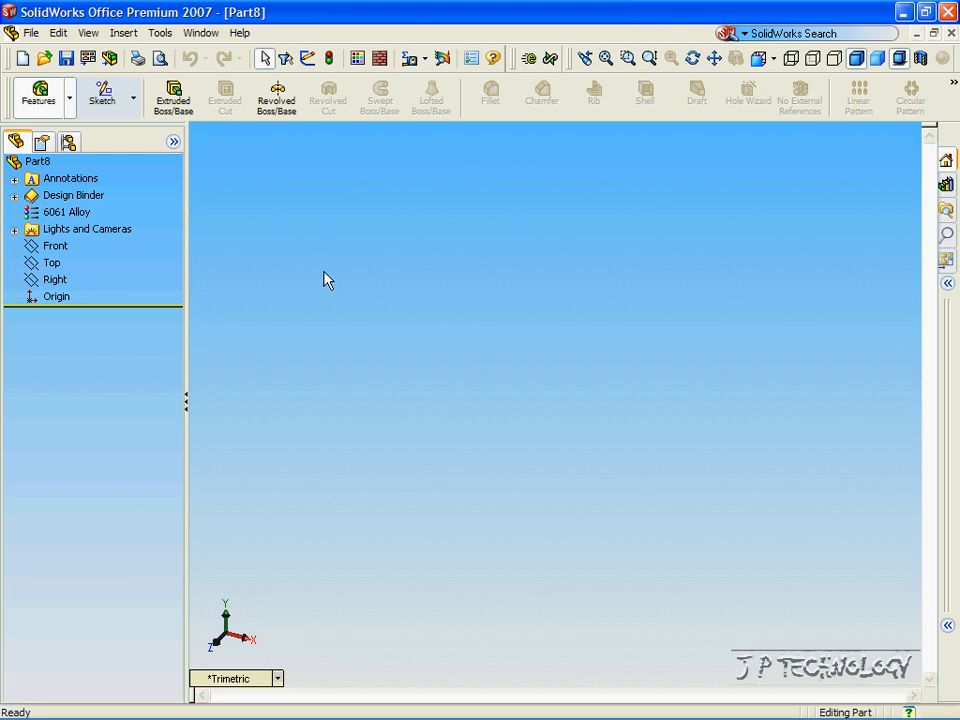
left_click(55, 246)
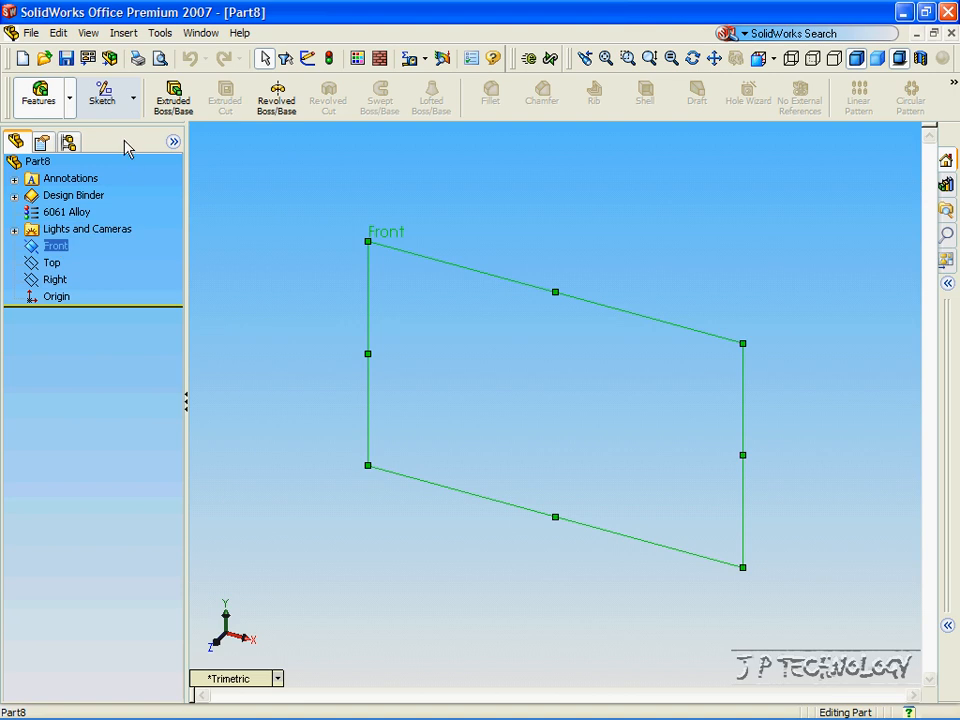
left_click(110, 103)
left_click(440, 95)
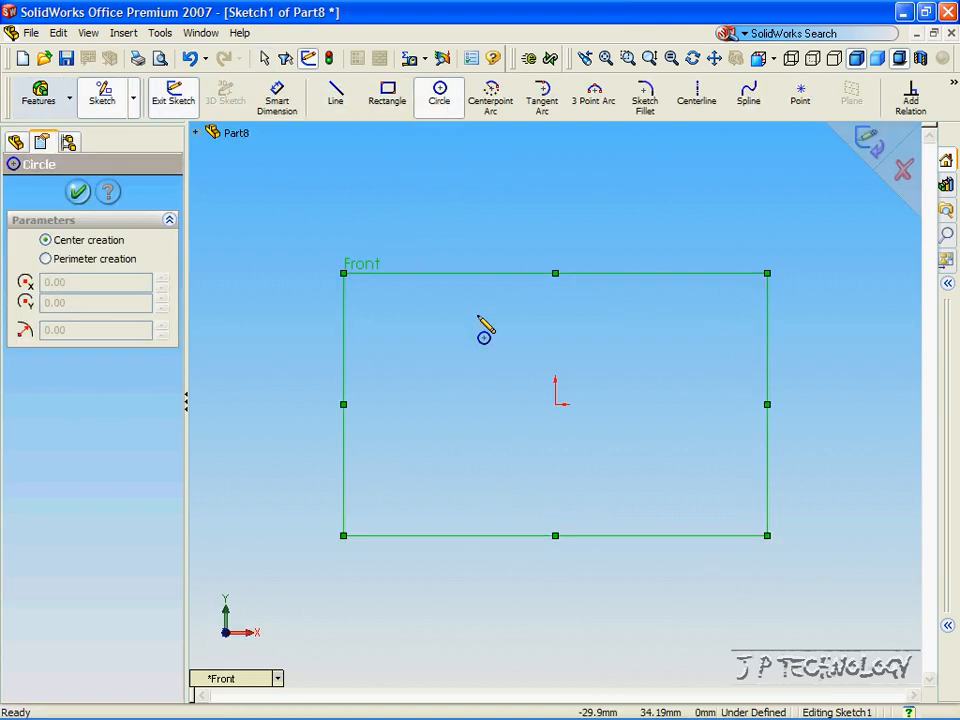
left_click(387, 404)
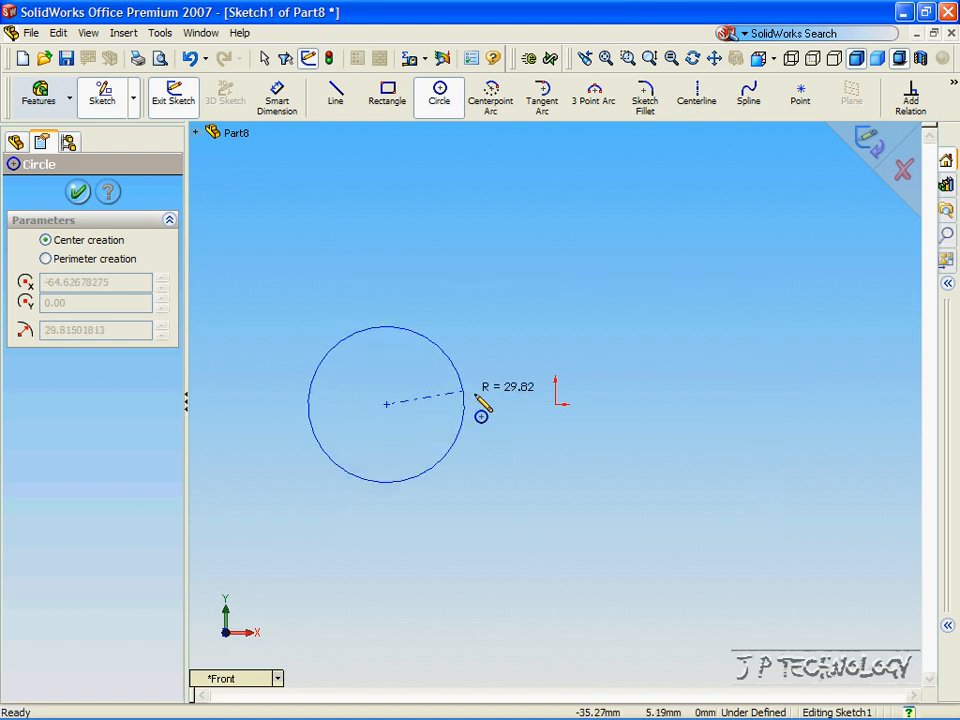
left_click(557, 405)
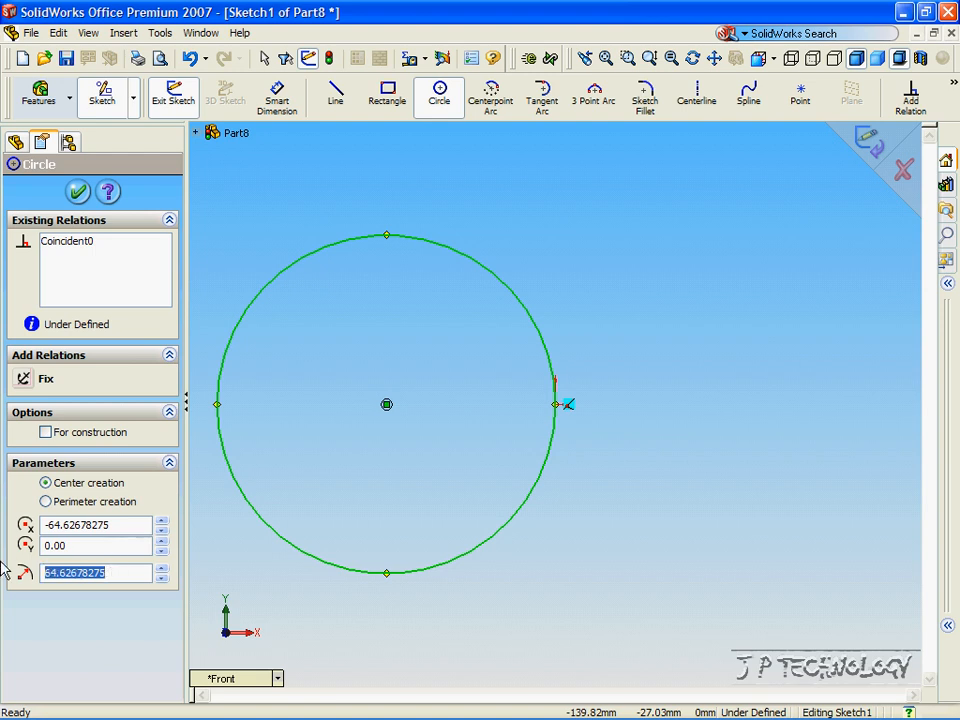
Step: Set the circle's radius to 50 mm and finish the sketch
type("50")
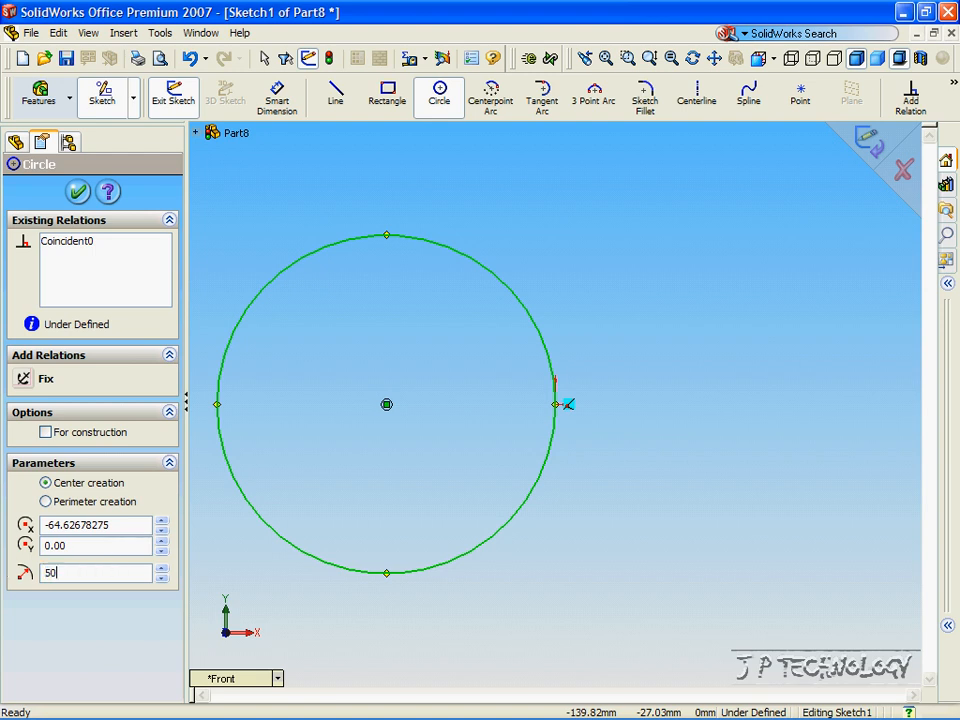
key("Return")
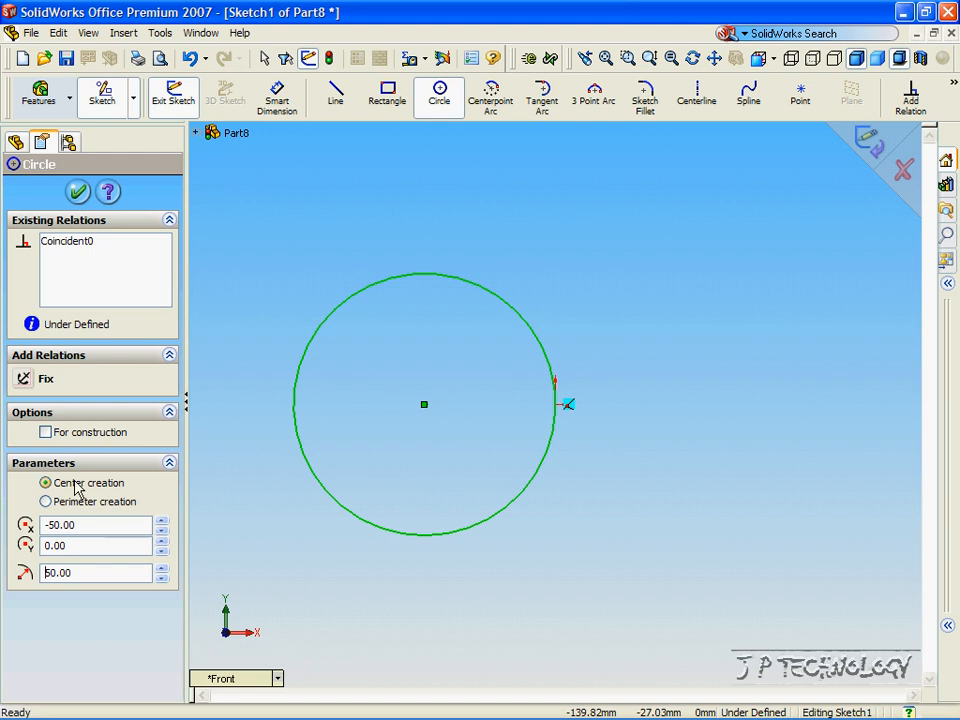
left_click(80, 192)
left_click(868, 142)
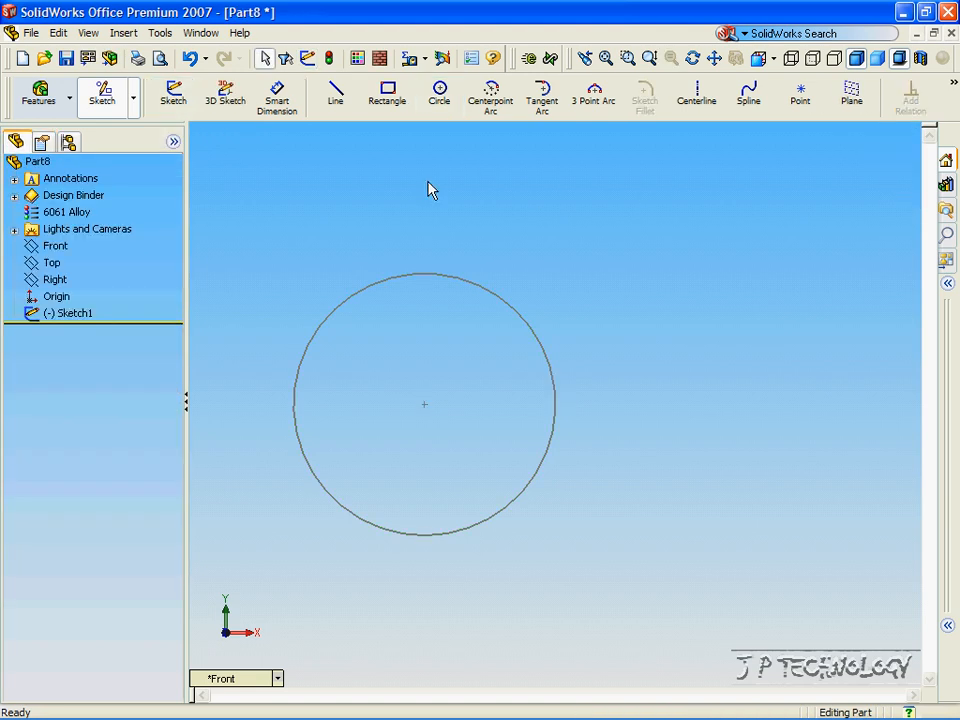
Step: Create a reference plane offset 100 mm forward from the Front plane, without reversing the direction
left_click(67, 212)
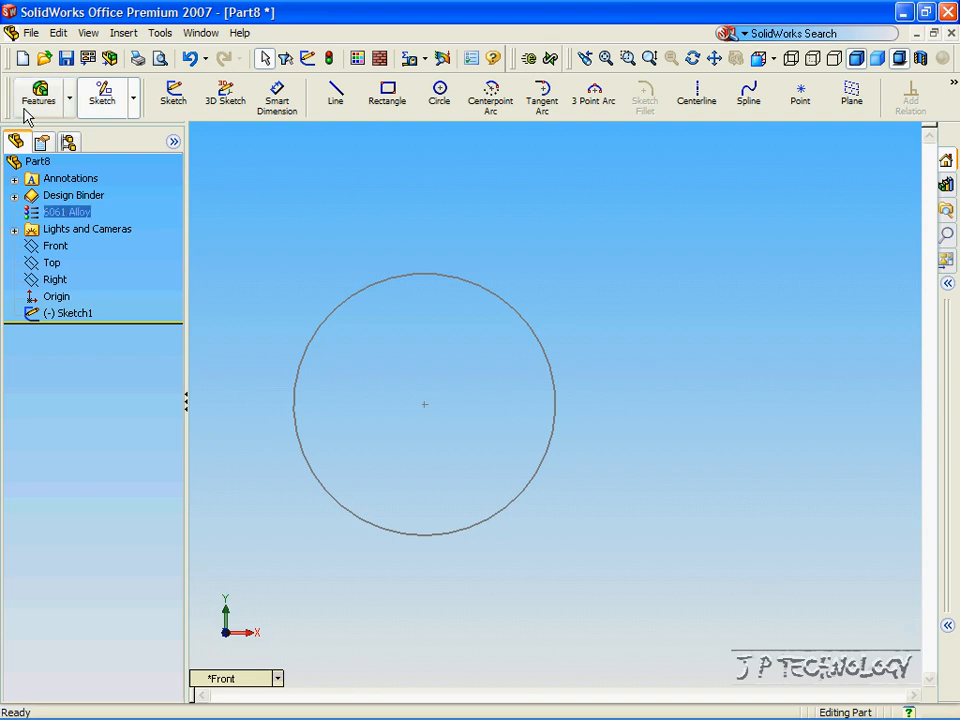
left_click(52, 246)
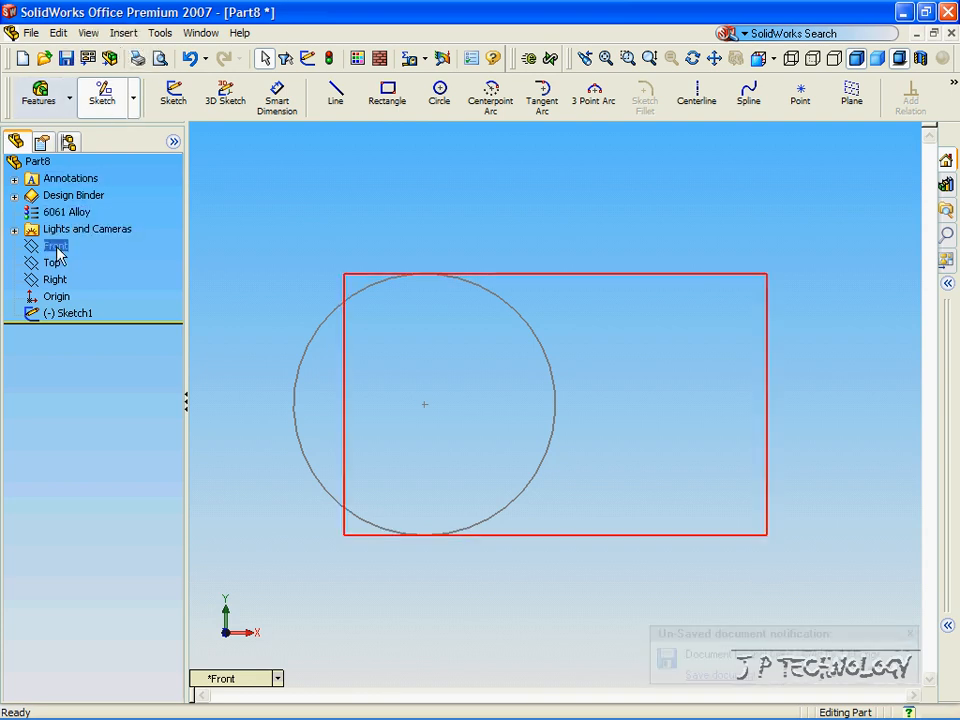
left_click(56, 248)
left_click(251, 677)
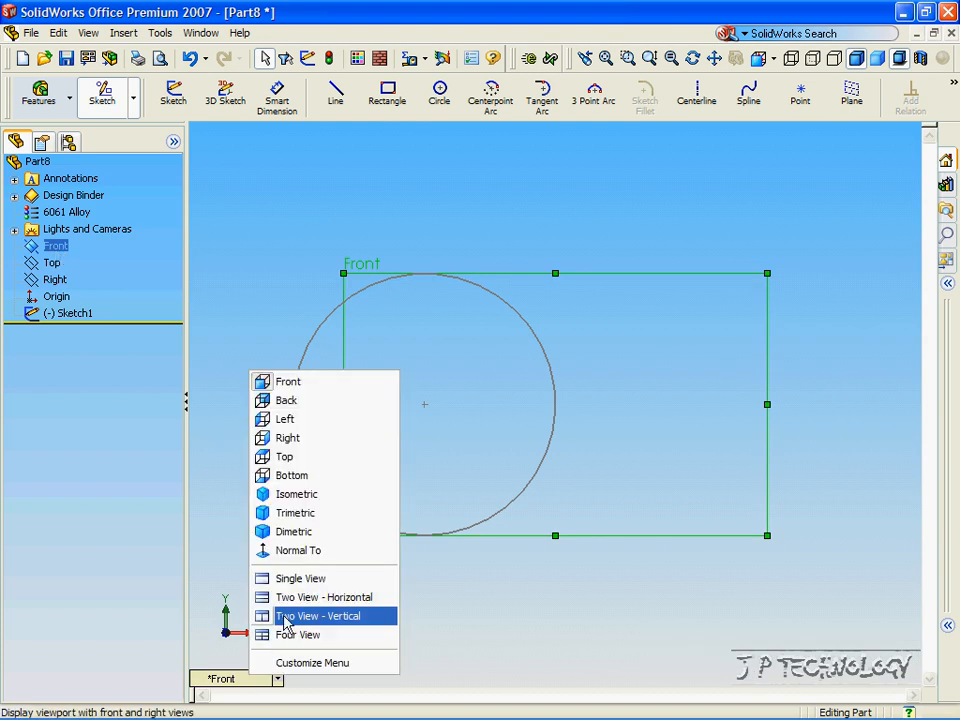
left_click(306, 495)
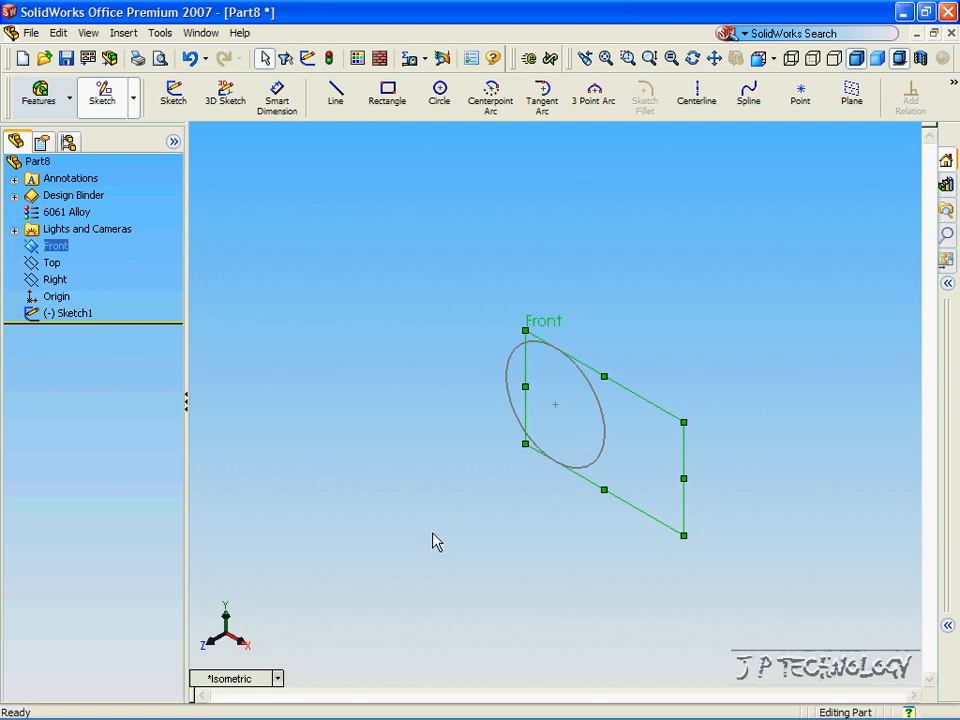
left_click(124, 33)
mouse_move(240, 218)
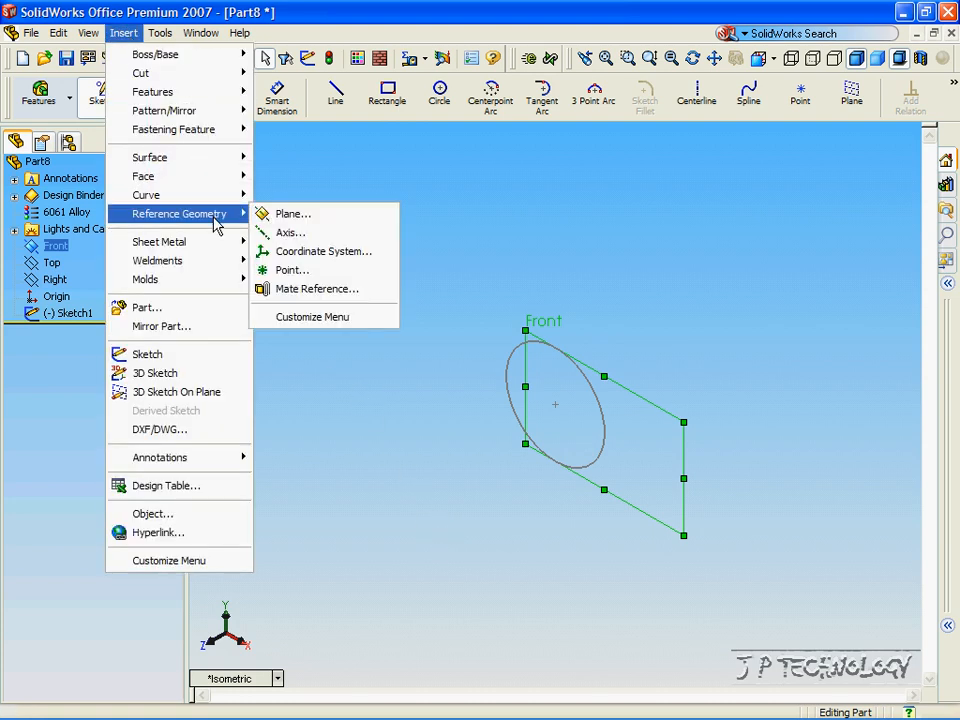
left_click(286, 213)
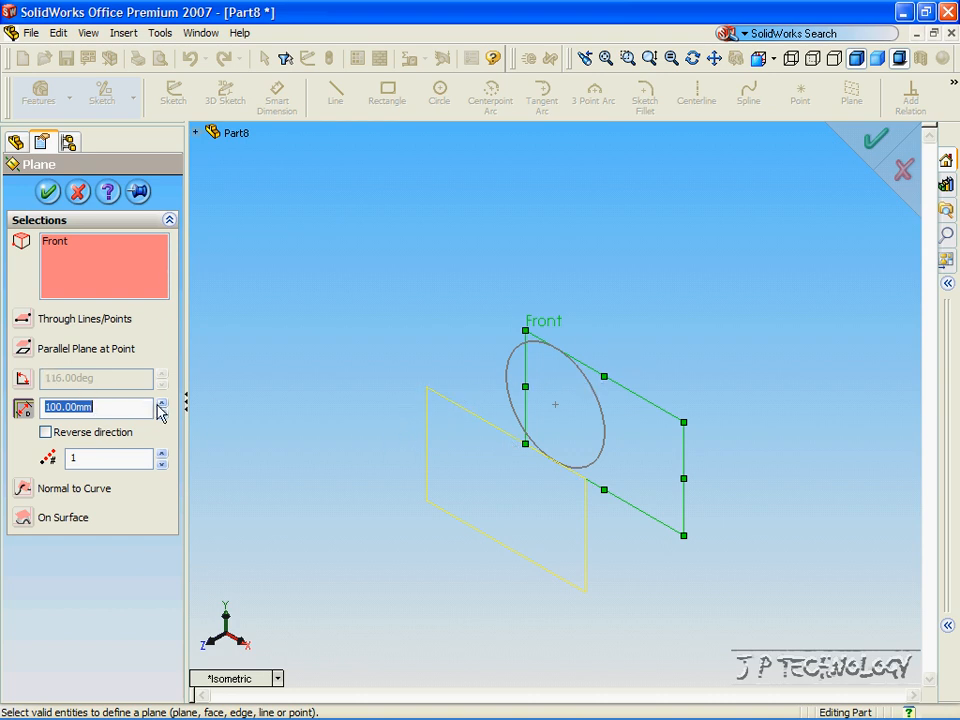
left_click_drag(162, 403, 162, 413)
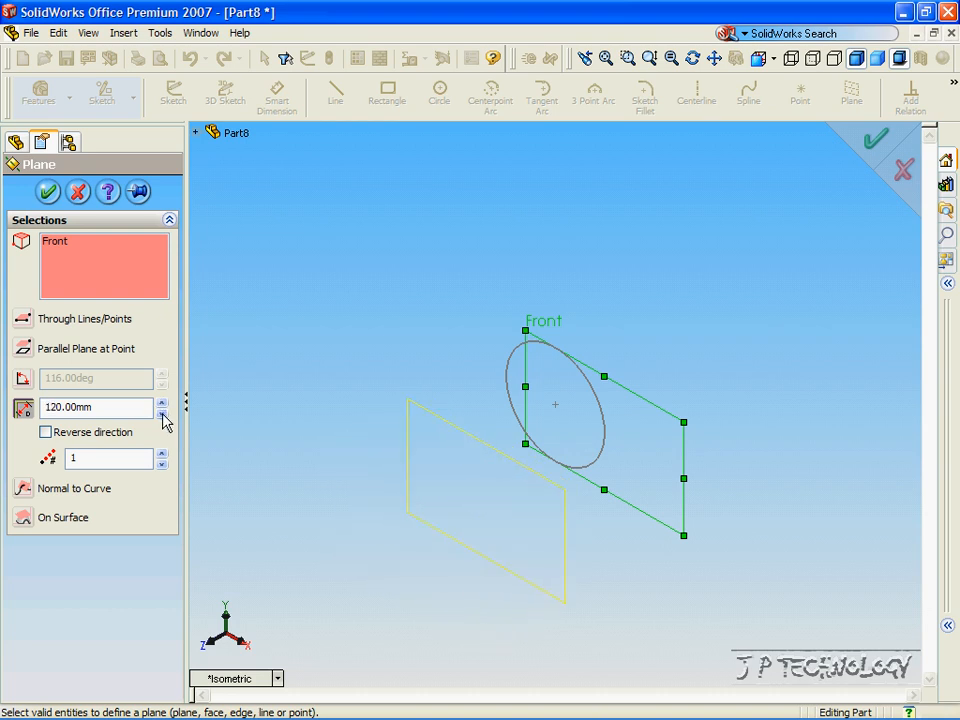
left_click(45, 433)
left_click(45, 433)
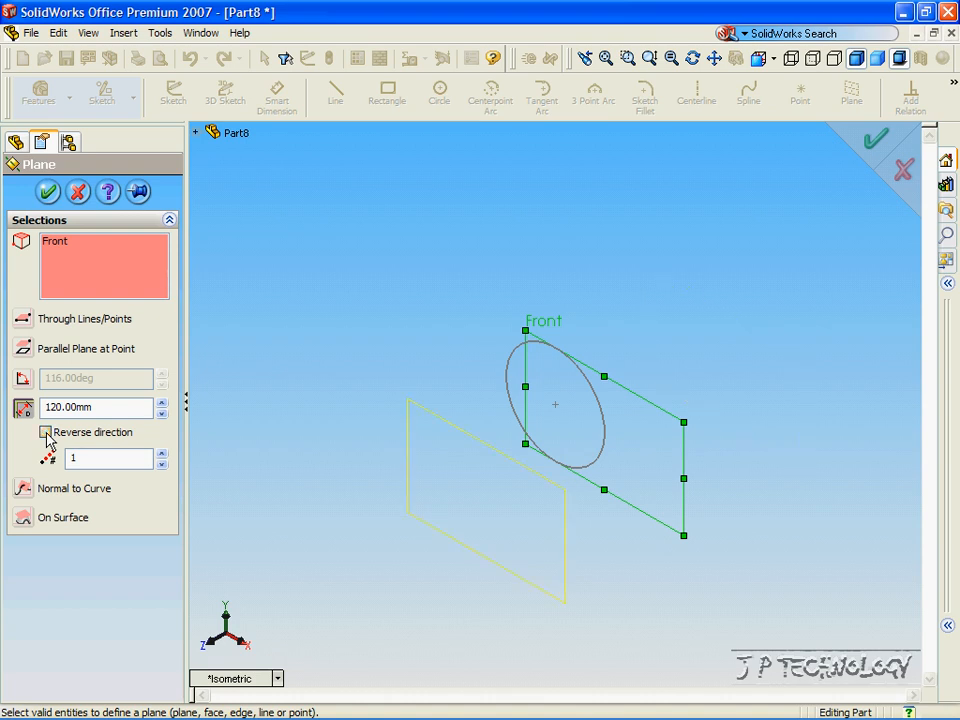
double_click(113, 406)
type("100")
key("Return")
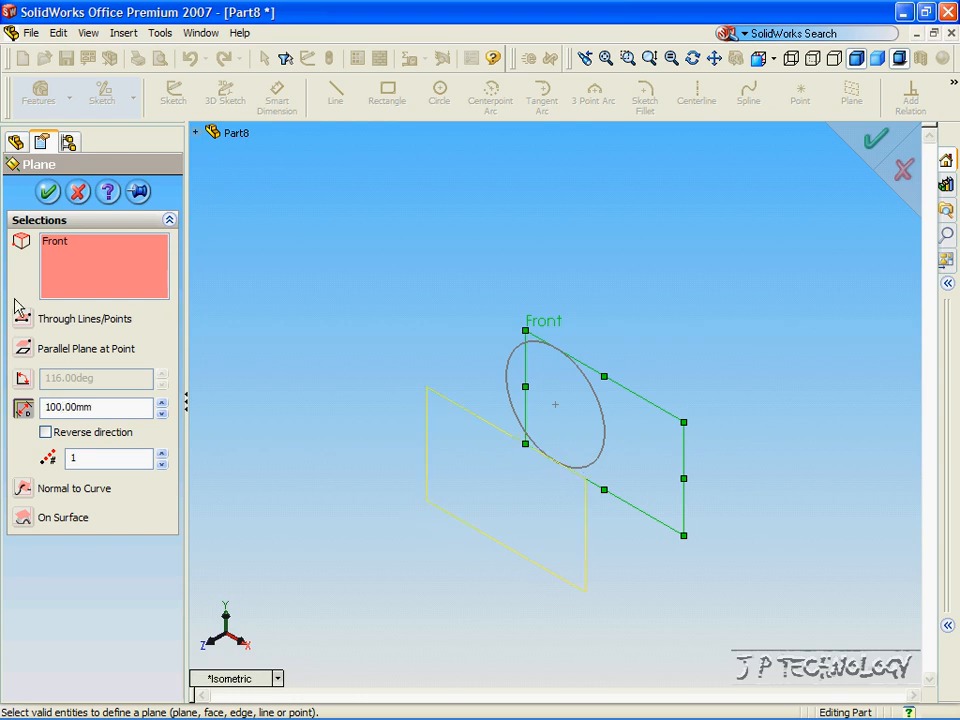
left_click(48, 192)
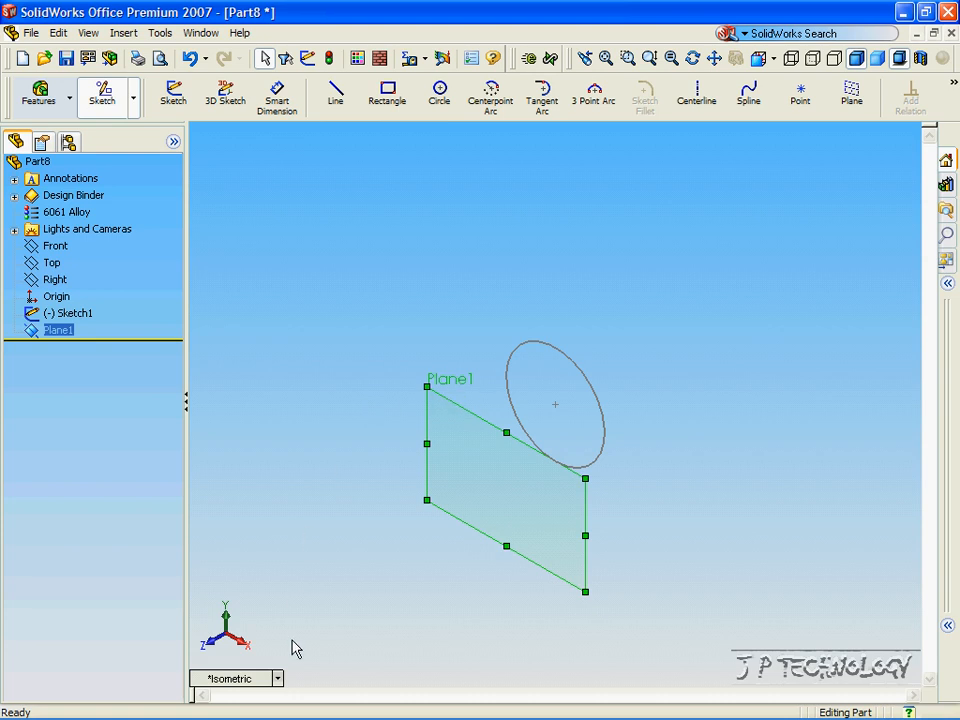
Step: Sketch a circle of about 75 mm radius on the new offset plane, centred level with the origin and passing through it
left_click(262, 681)
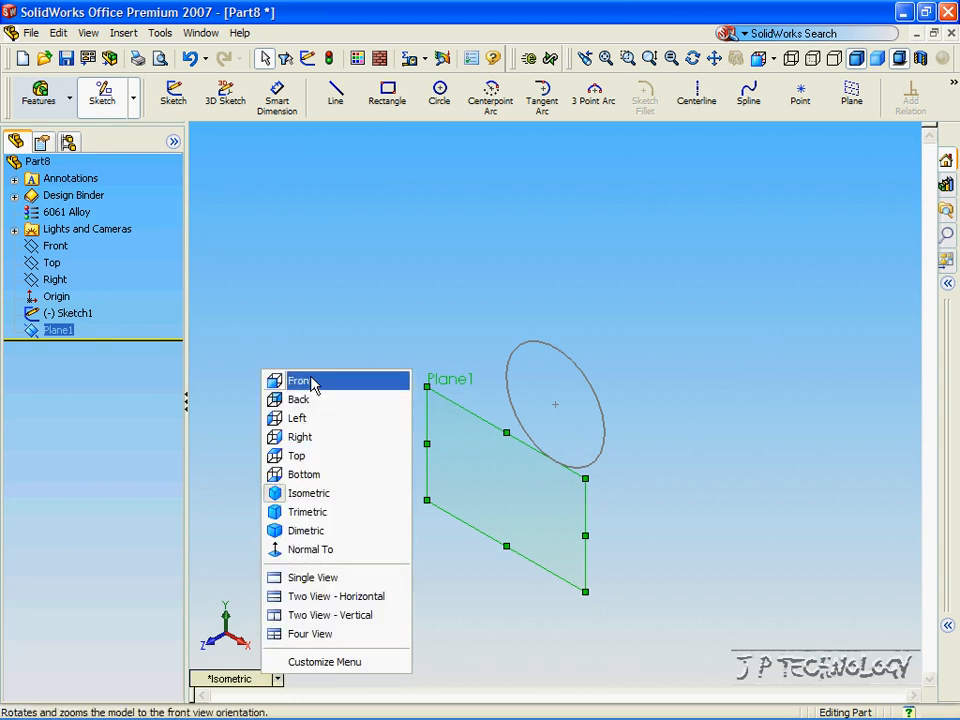
left_click(311, 382)
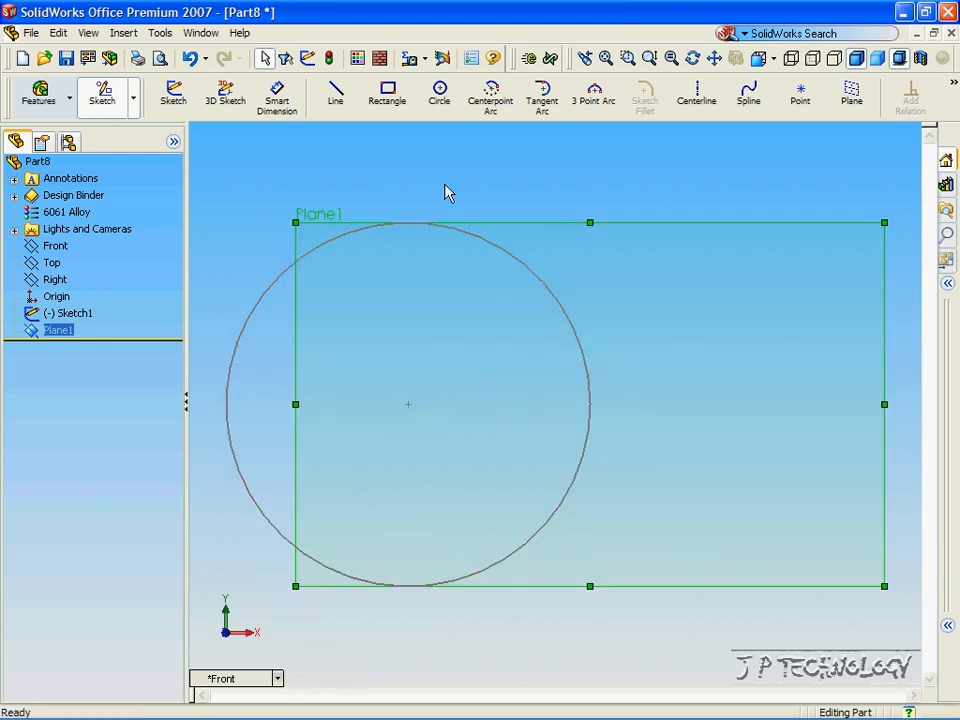
left_click(440, 96)
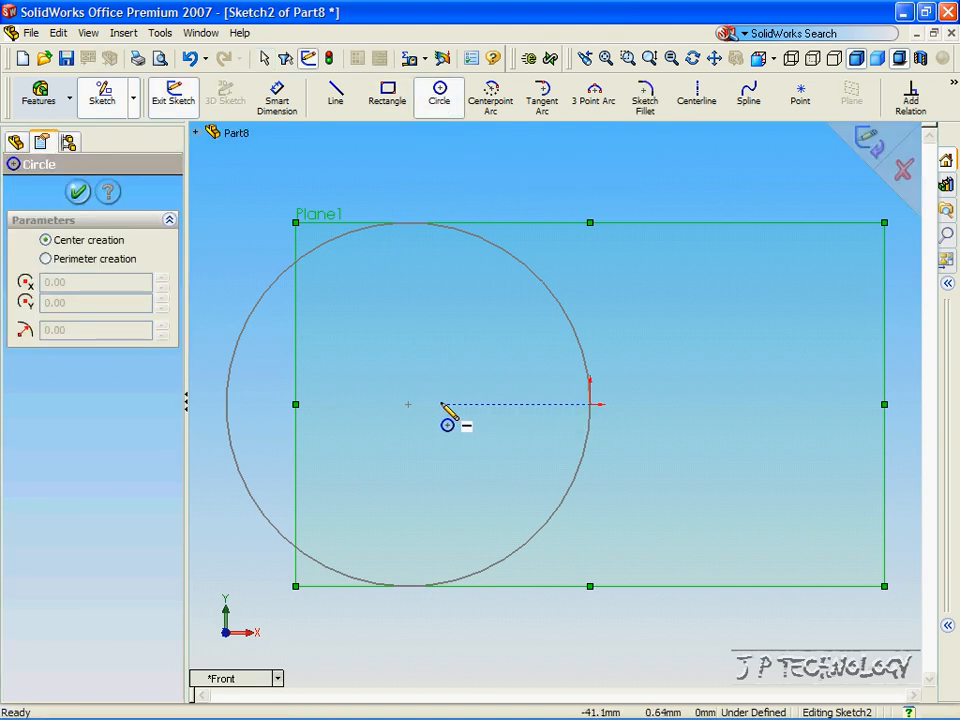
left_click(318, 404)
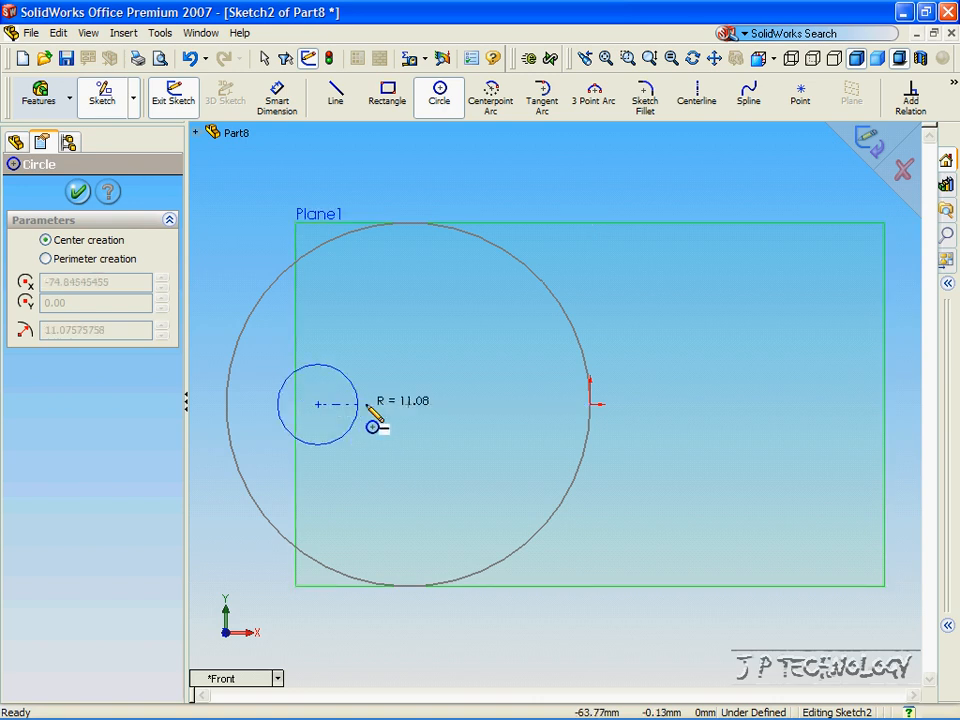
left_click(590, 404)
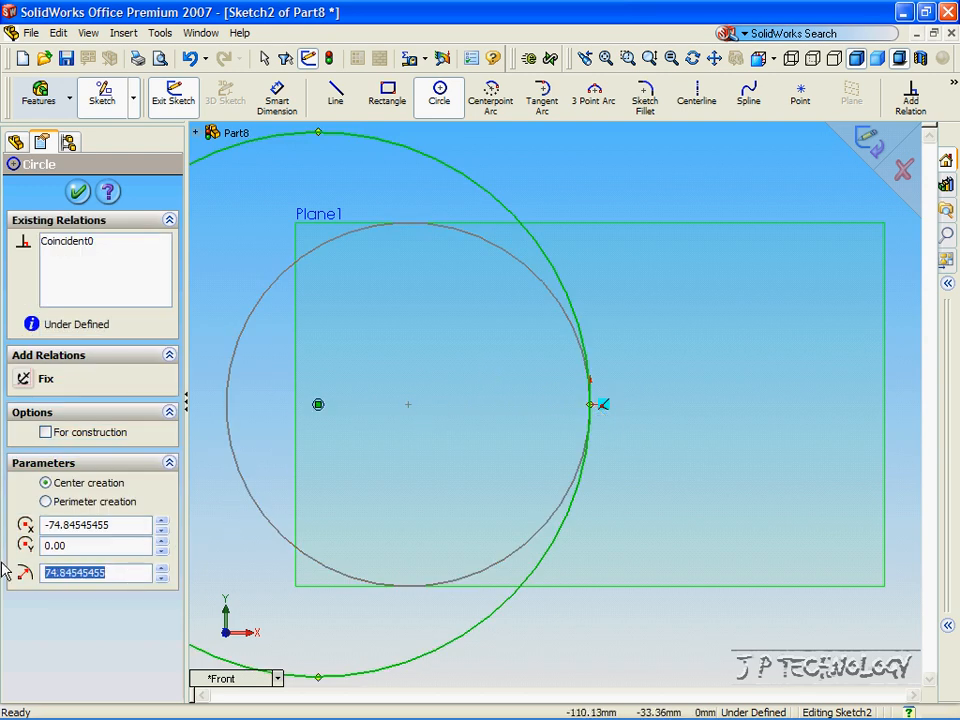
Step: Set the radius of the offset plane's circle to 100 mm and finish the sketch
type("100")
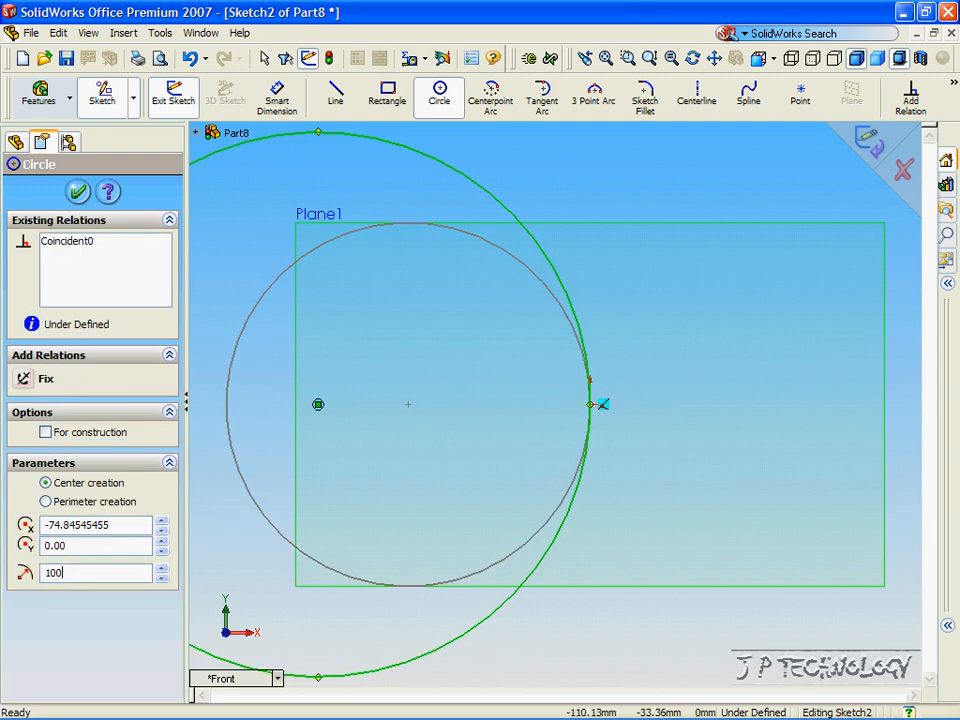
key("Return")
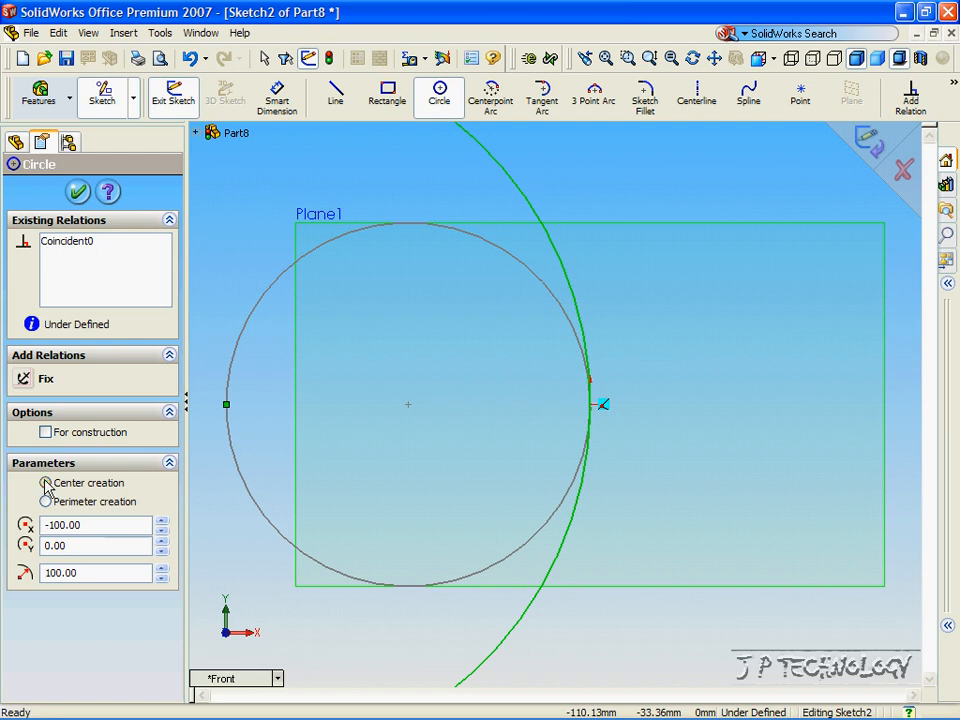
left_click(78, 191)
left_click(866, 144)
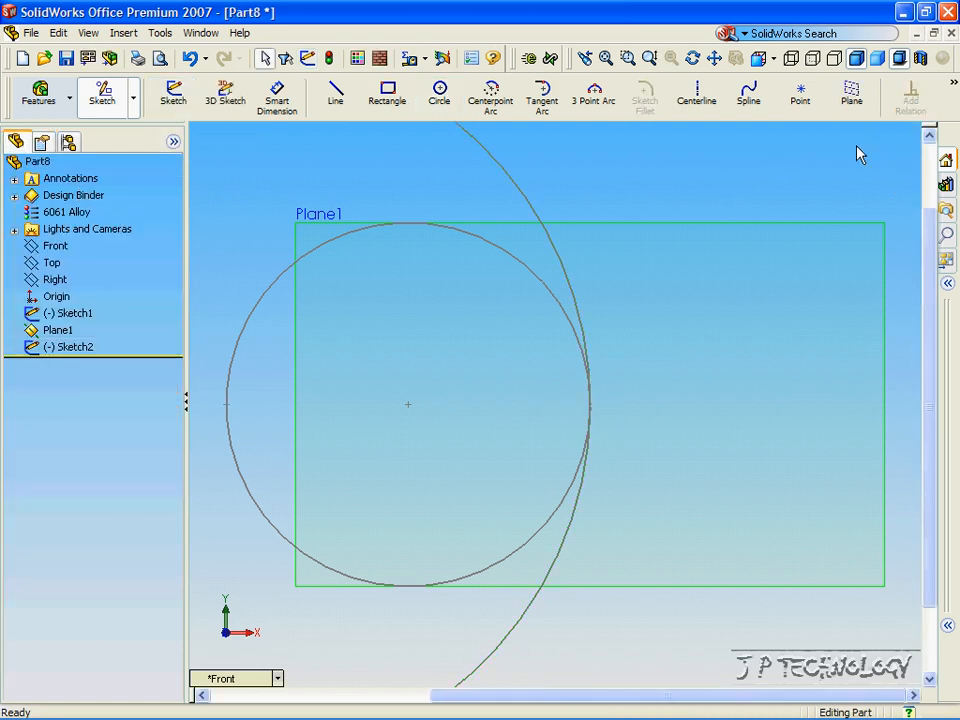
Step: Examine the spacing and orientation of the two circle sketches in 3D, starting from the isometric view
left_click(251, 680)
left_click(366, 492)
middle_click_drag(422, 596, 378, 535)
key("Right")
key("Right")
key("Left")
key("Left")
key("Left")
key("Left")
key("Right")
key("Right")
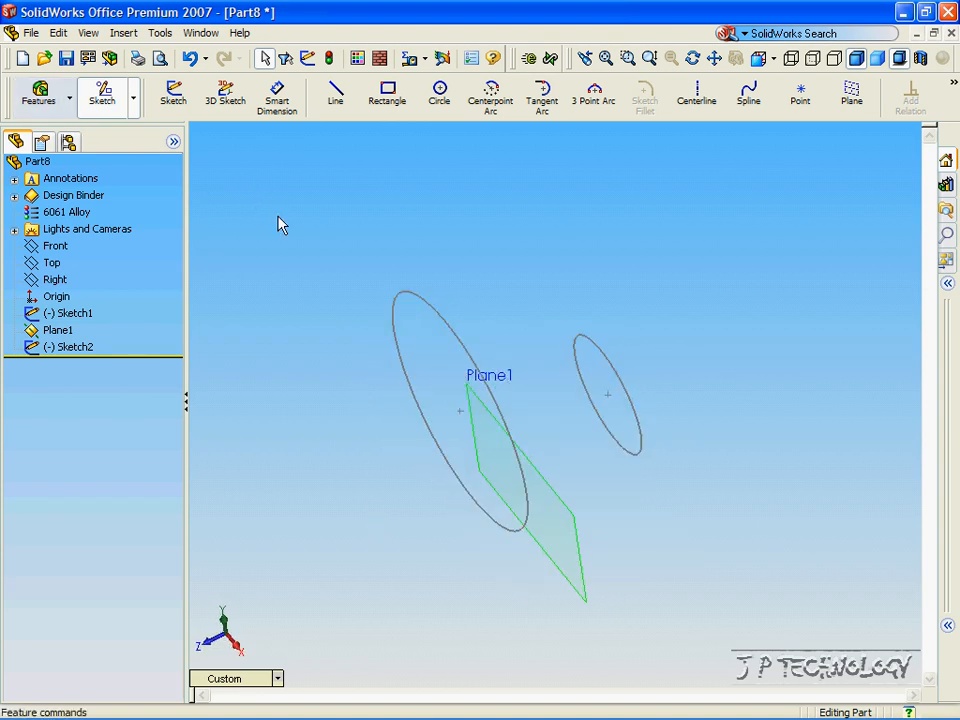
Step: Start a Lofted Boss/Base and select the small and then the large circle as its profiles
left_click(57, 99)
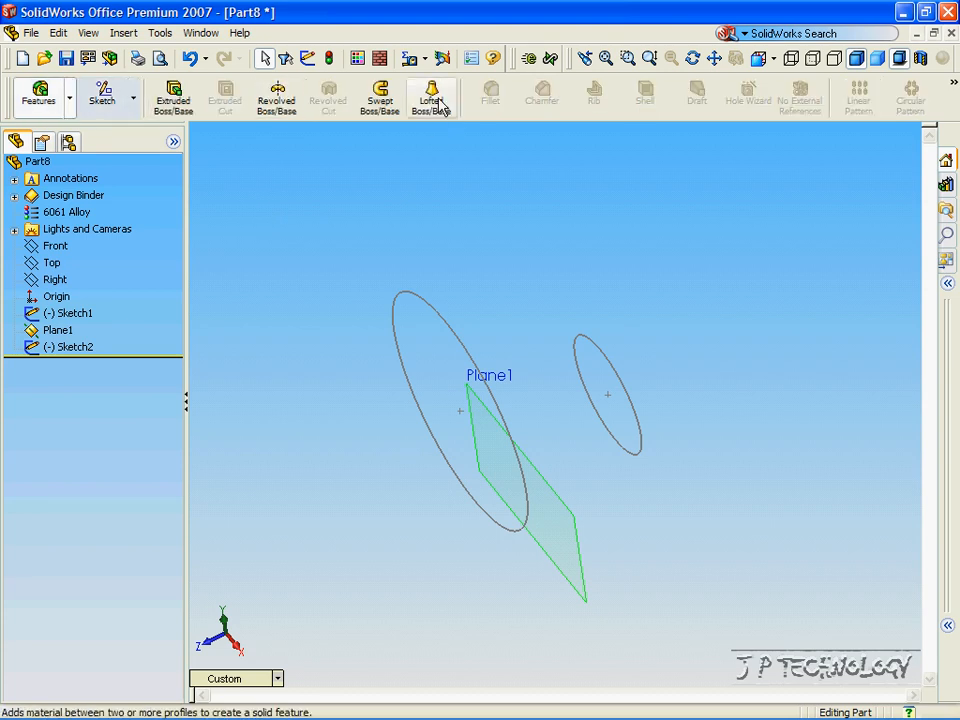
key("Left")
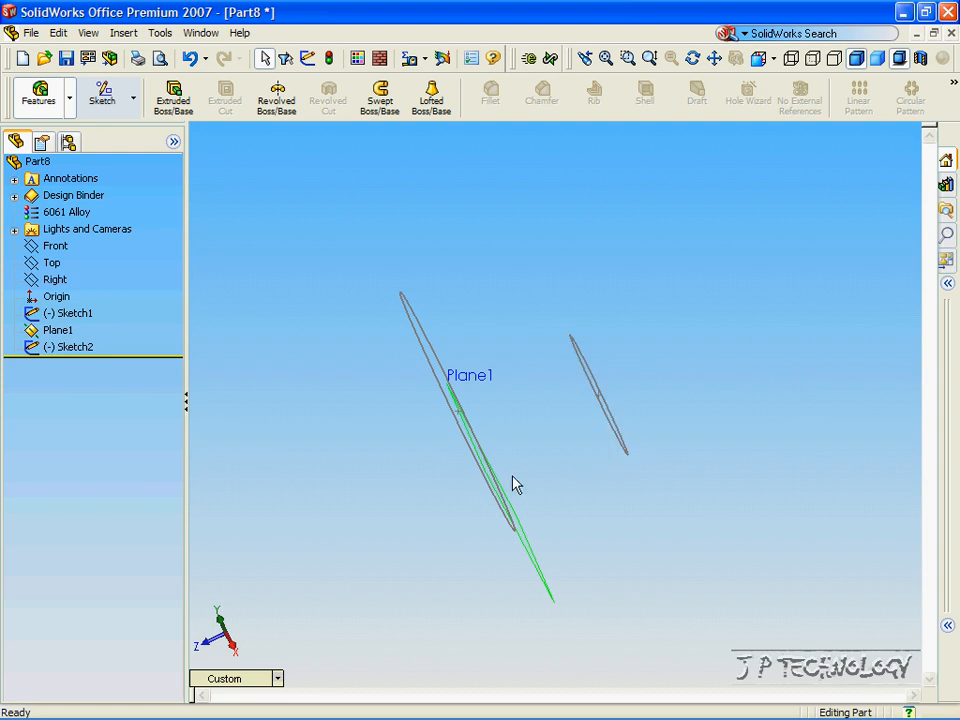
key("Right")
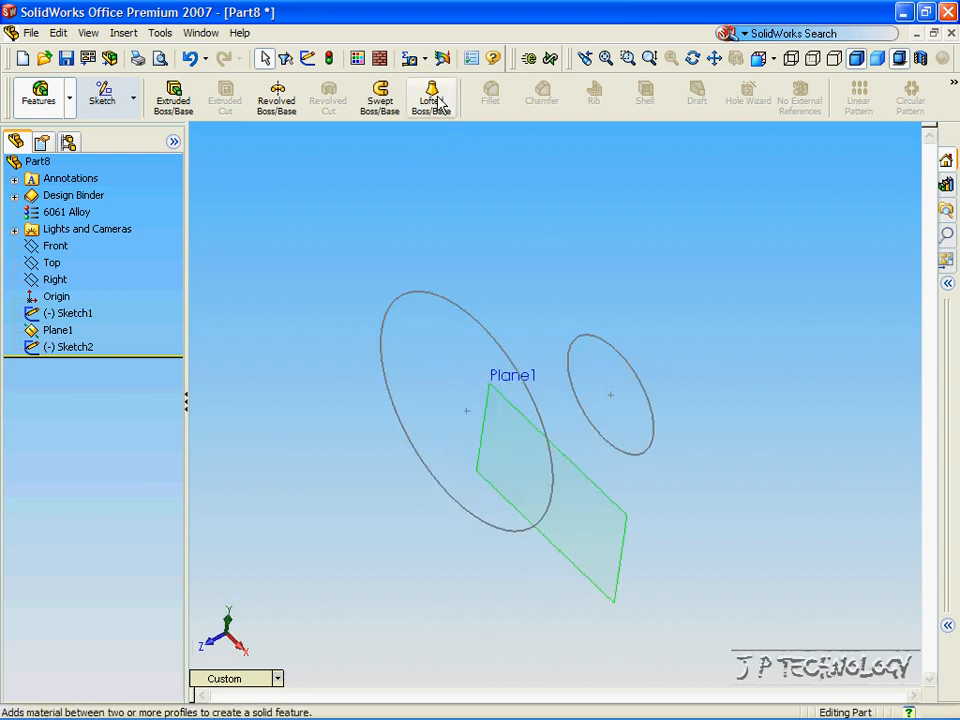
left_click(433, 97)
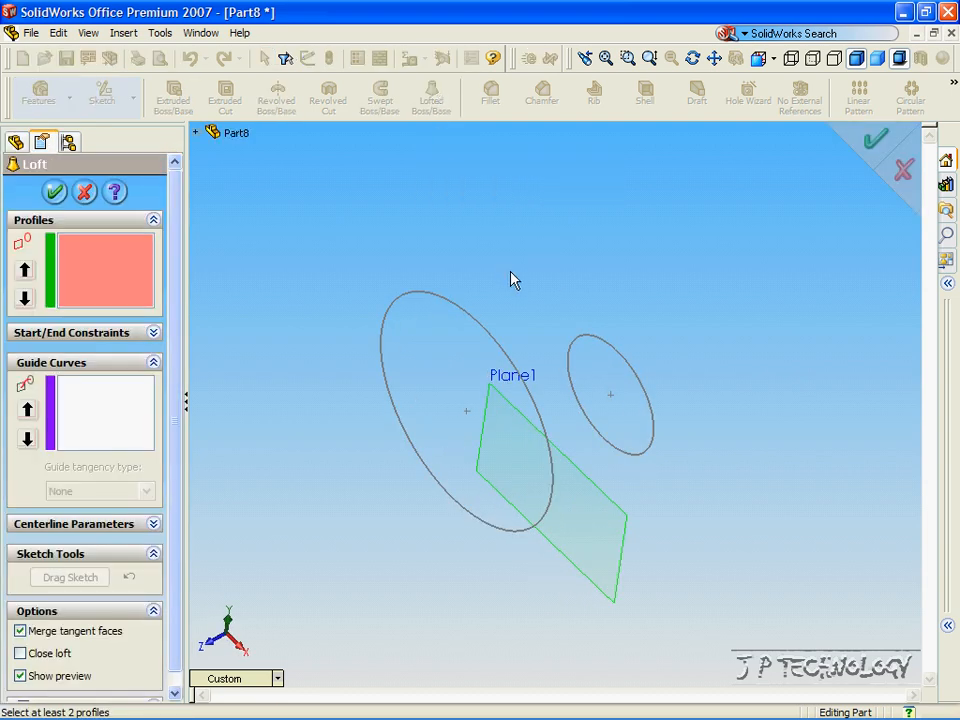
left_click(589, 339)
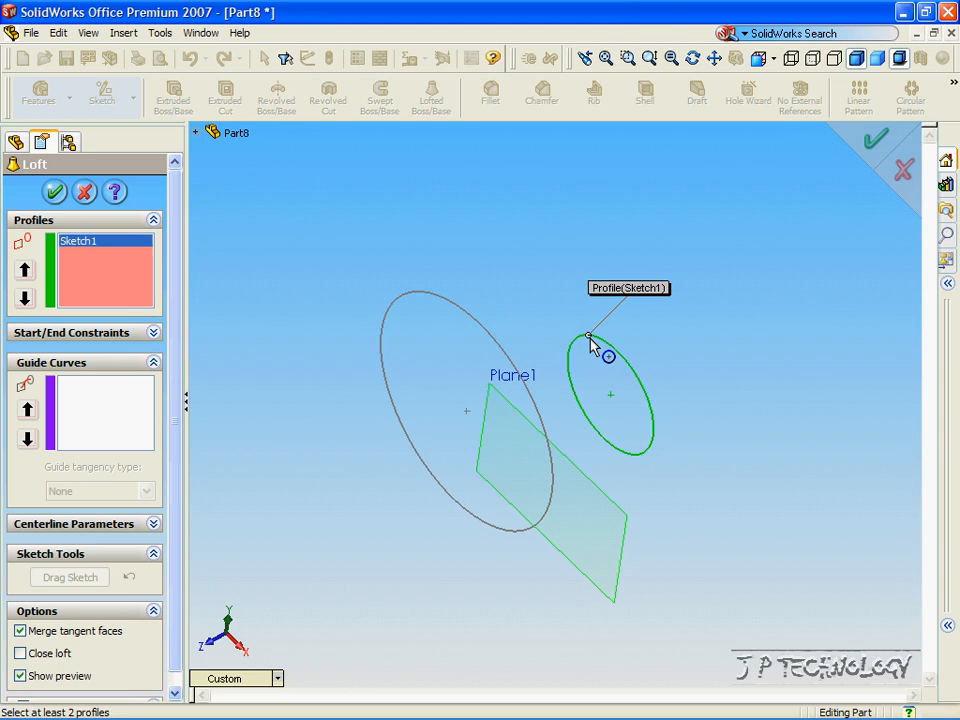
left_click(489, 333)
Step: Examine the loft preview between the two circles from all around
key("Down")
key("Down")
key("Down")
key("Down")
key("Down")
key("Down")
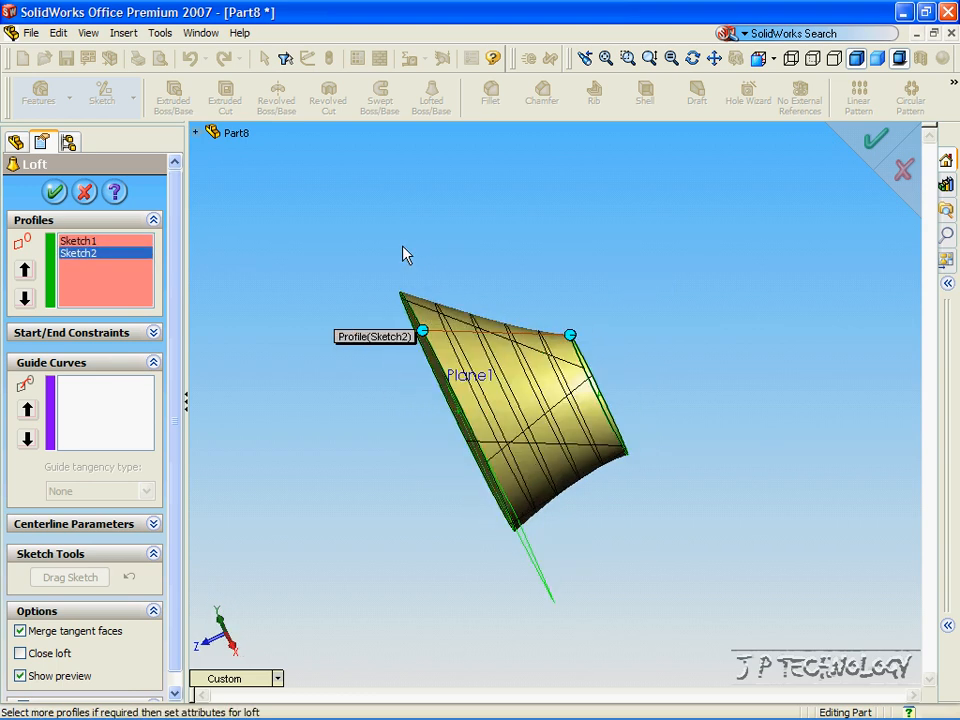
key("Down")
key("Down")
key("Down")
key("Down")
key("Down")
key("Down")
key("Down")
key("Down")
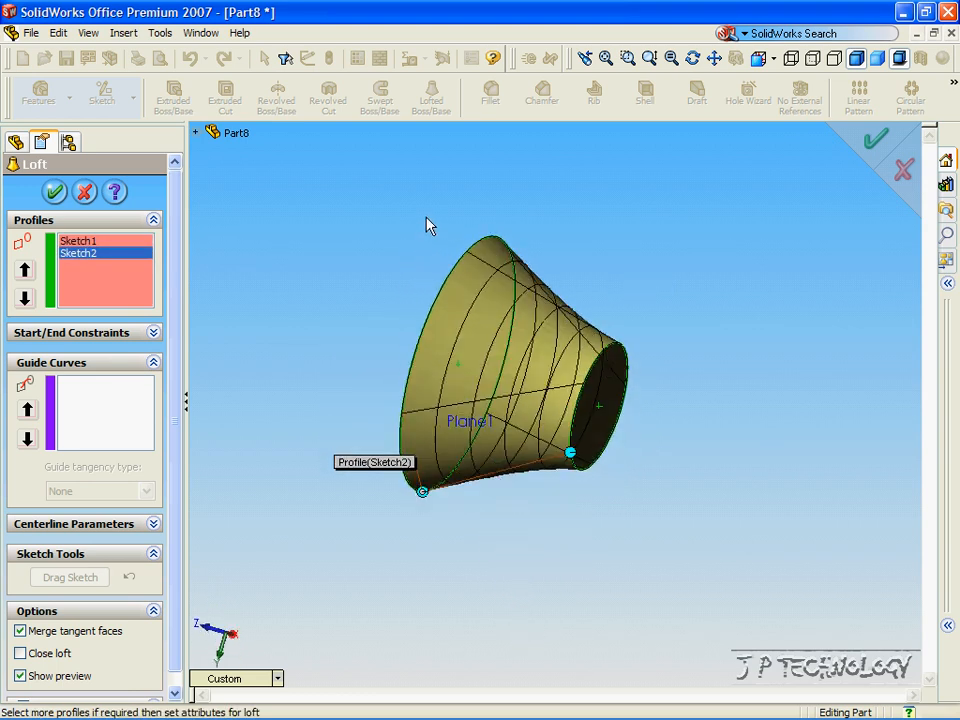
key("Down")
key("Down")
key("Down")
key("Down")
key("Down")
key("Down")
key("Down")
key("Down")
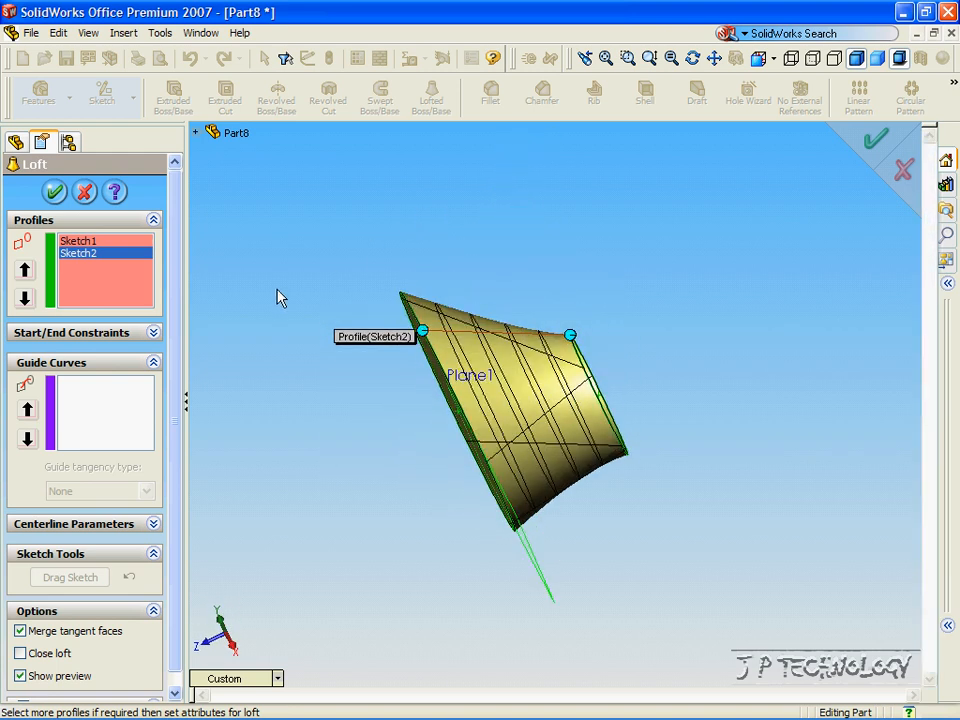
Step: Create the lofted solid from the two selected circle profiles
left_click(56, 192)
key("Right")
key("Right")
key("Right")
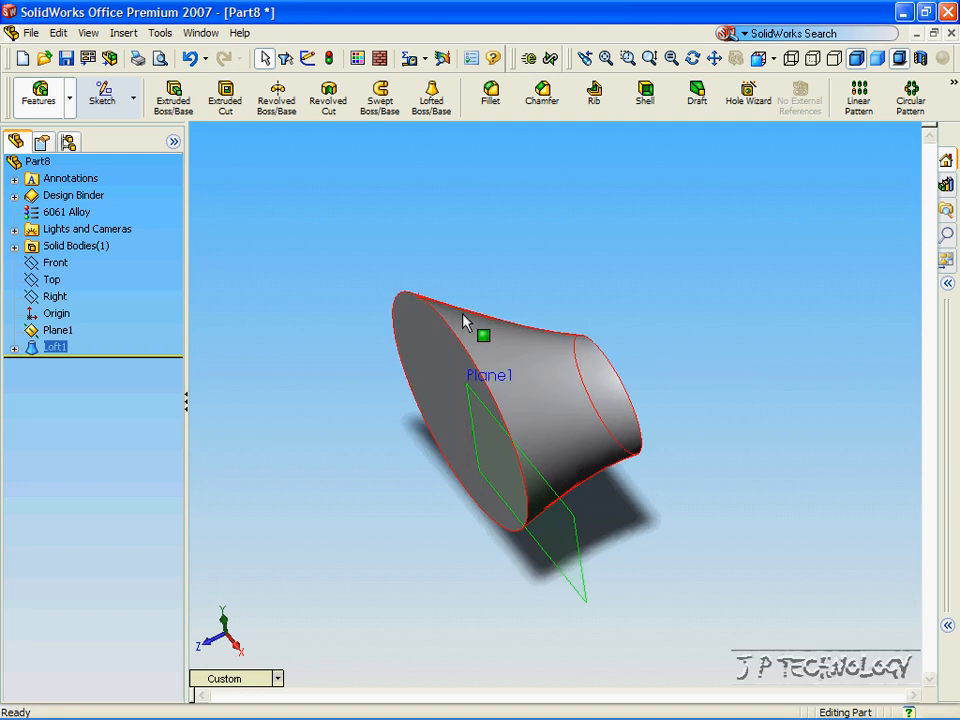
Step: Examine the finished loft from all around, including both circular end faces
key("Down")
key("Down")
key("Down")
key("Down")
key("Down")
key("Down")
key("Down")
key("Down")
key("Down")
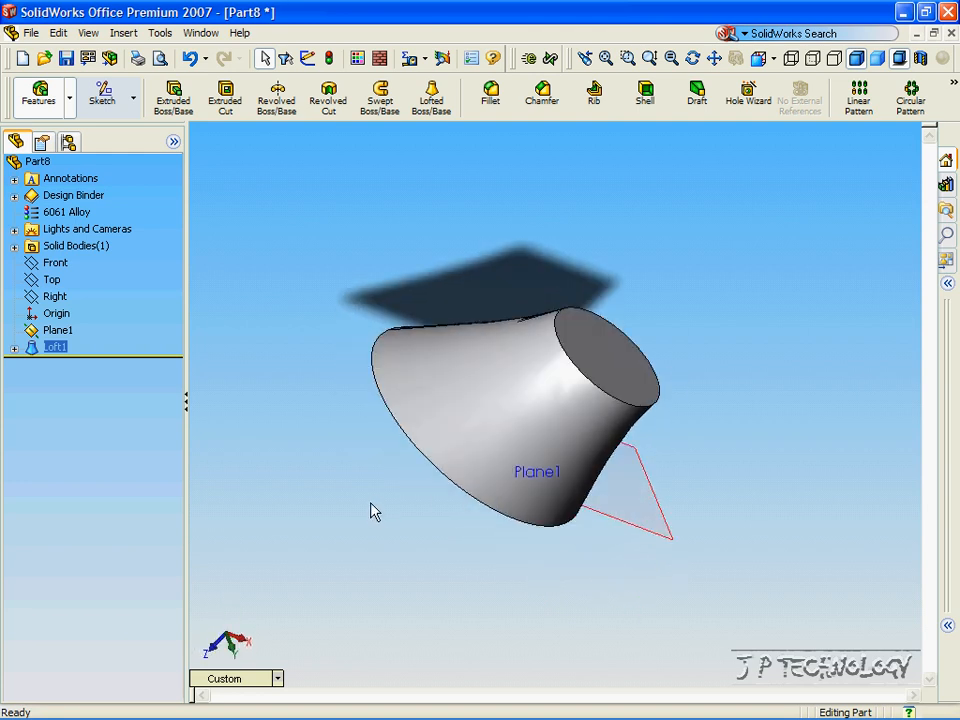
key("Left")
key("Left")
key("Left")
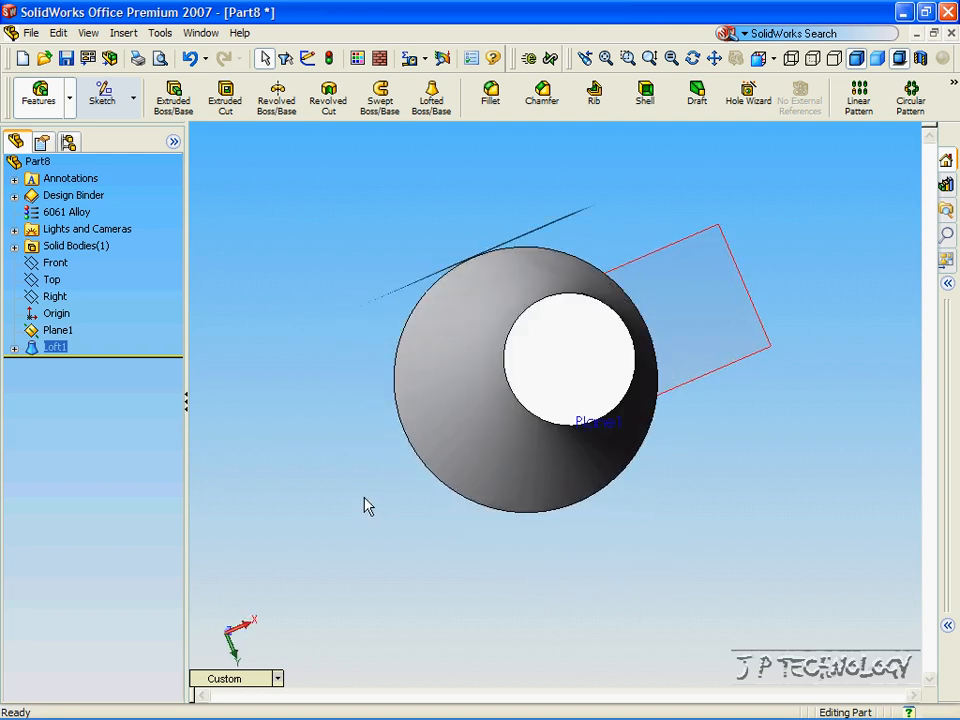
left_click(272, 679)
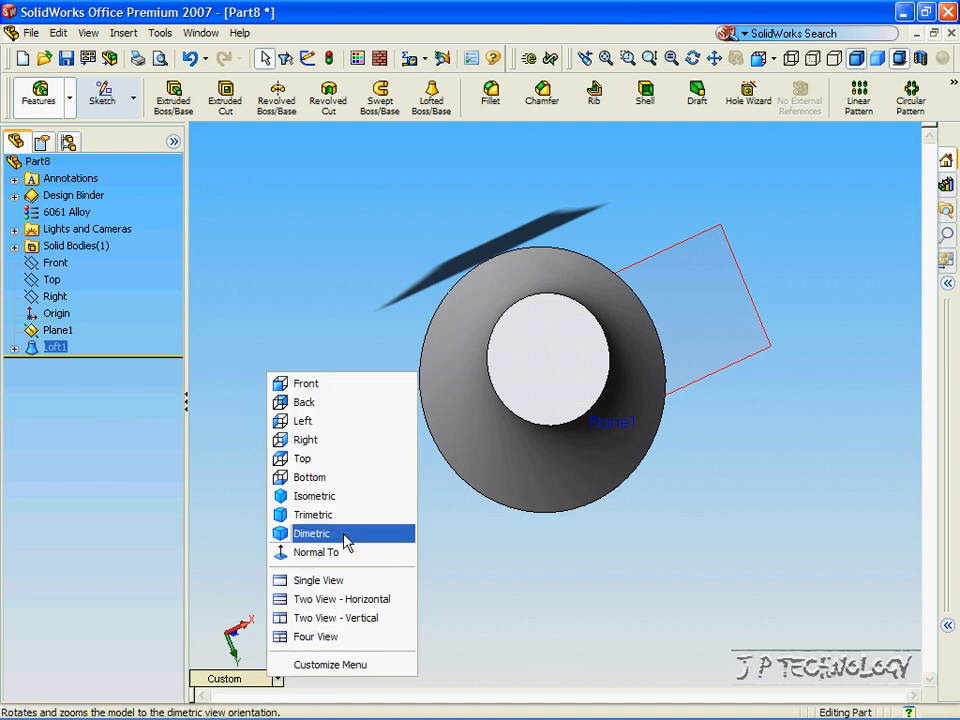
left_click(370, 314)
key("Down")
key("Down")
key("Down")
key("Down")
key("Down")
key("Down")
key("Down")
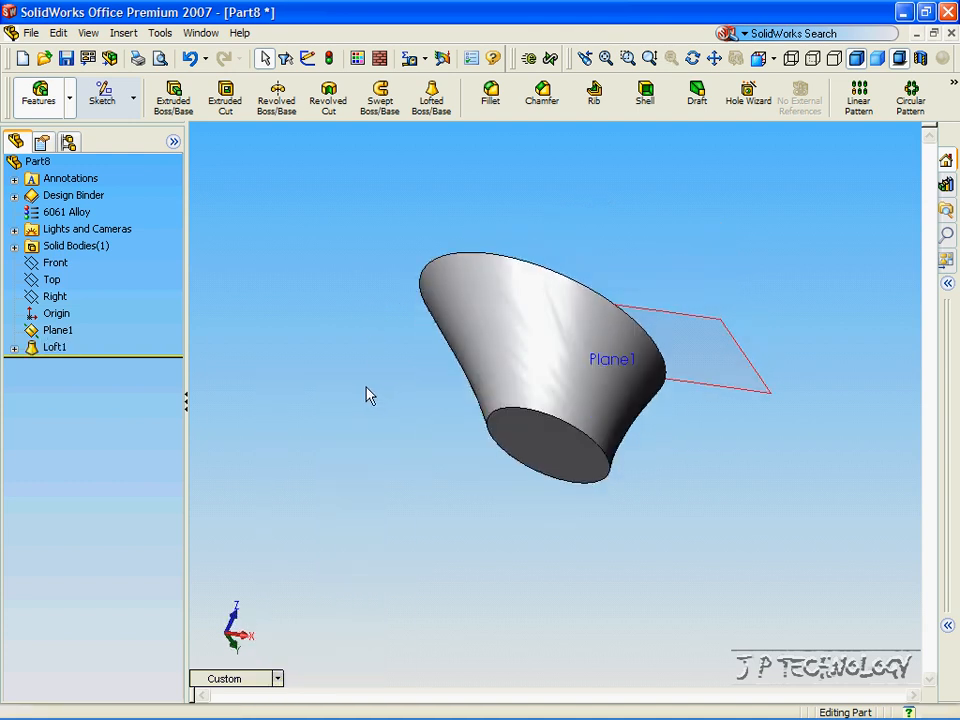
Step: Expand the loft feature and open its small circle sketch, Sketch1, for editing
left_click(30, 348)
key("Up")
left_click(14, 348)
left_click(94, 365)
key("Up")
key("Up")
key("Up")
key("Up")
key("Up")
key("Up")
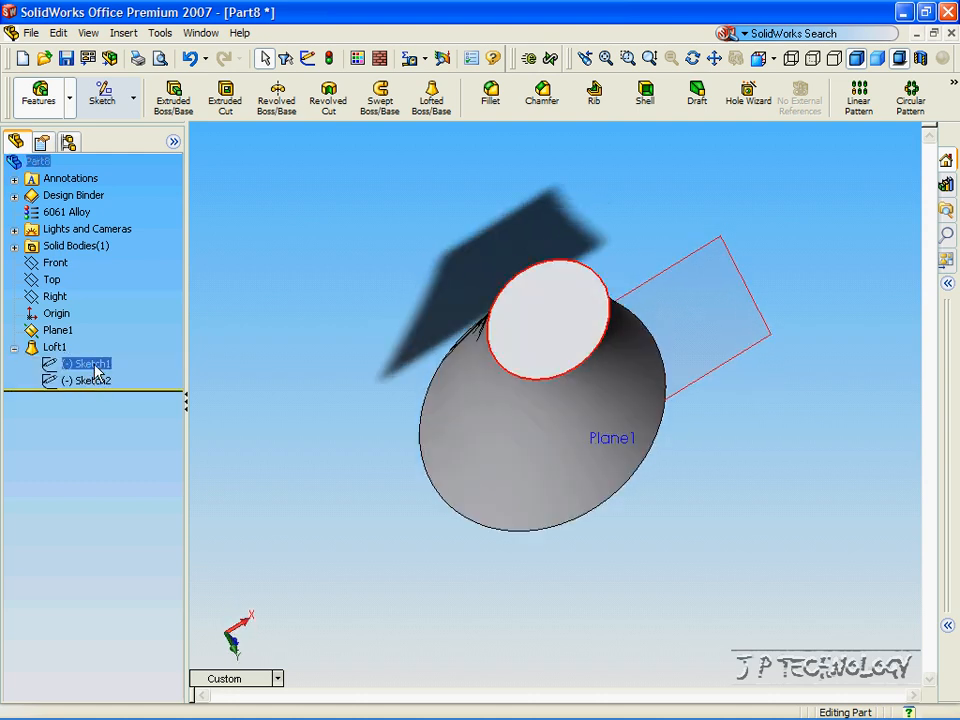
right_click(97, 372)
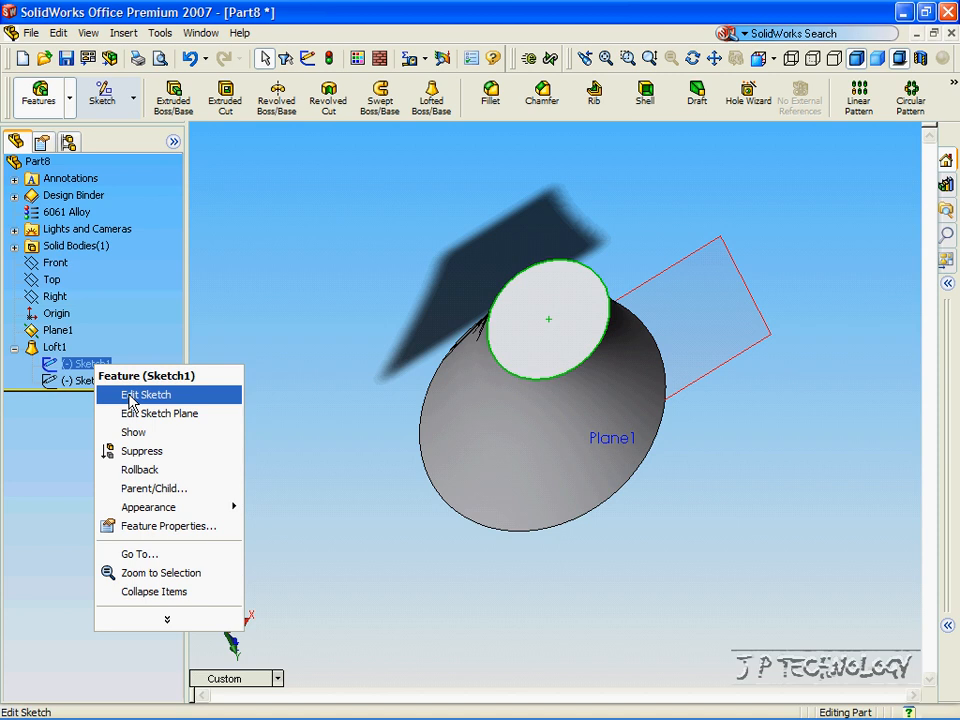
left_click(130, 398)
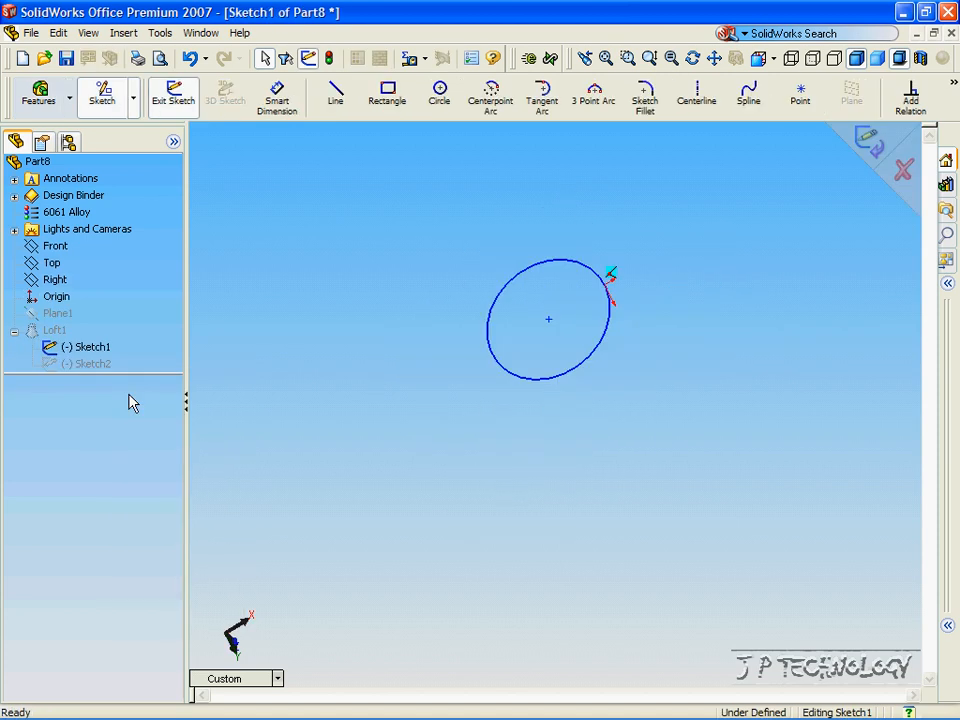
Step: Dimension the small circle with a diameter of 20 mm and exit the sketch to rebuild the loft
left_click(280, 103)
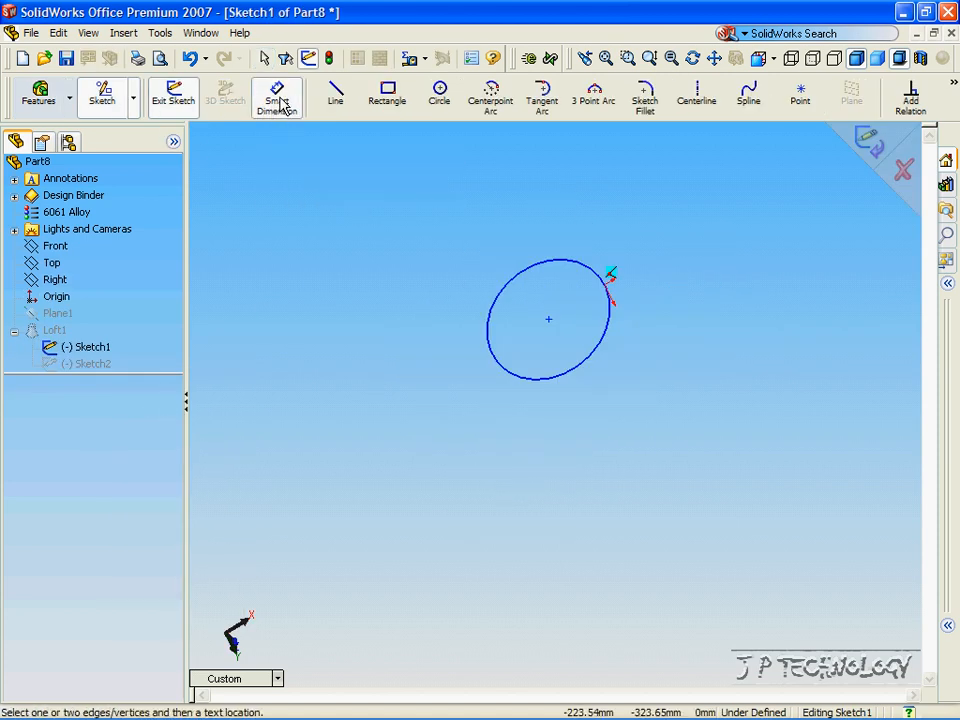
left_click(519, 268)
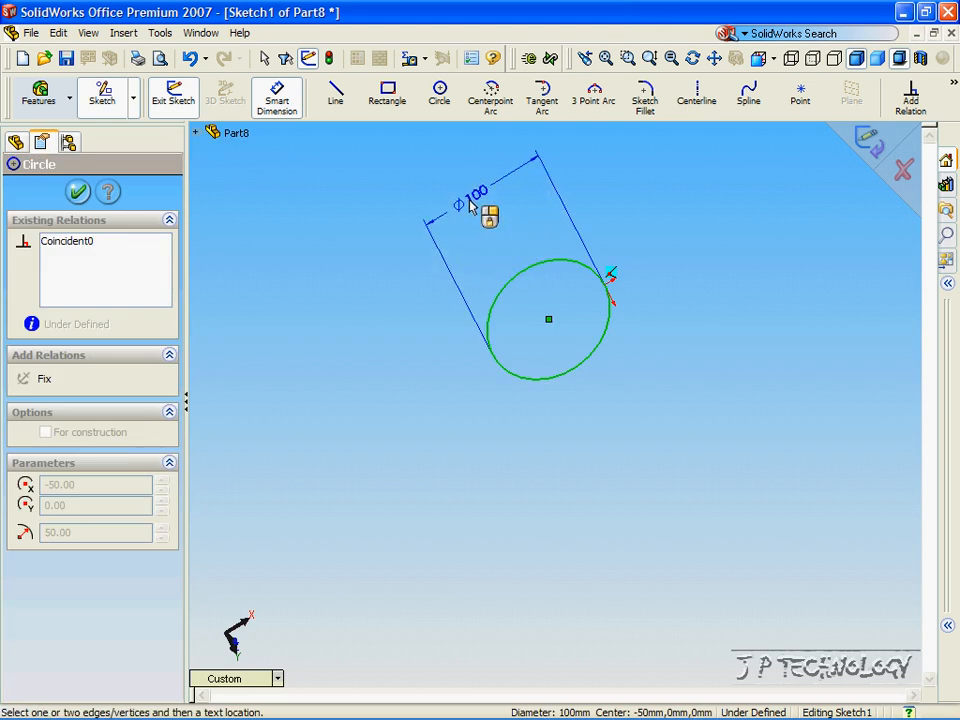
left_click(466, 196)
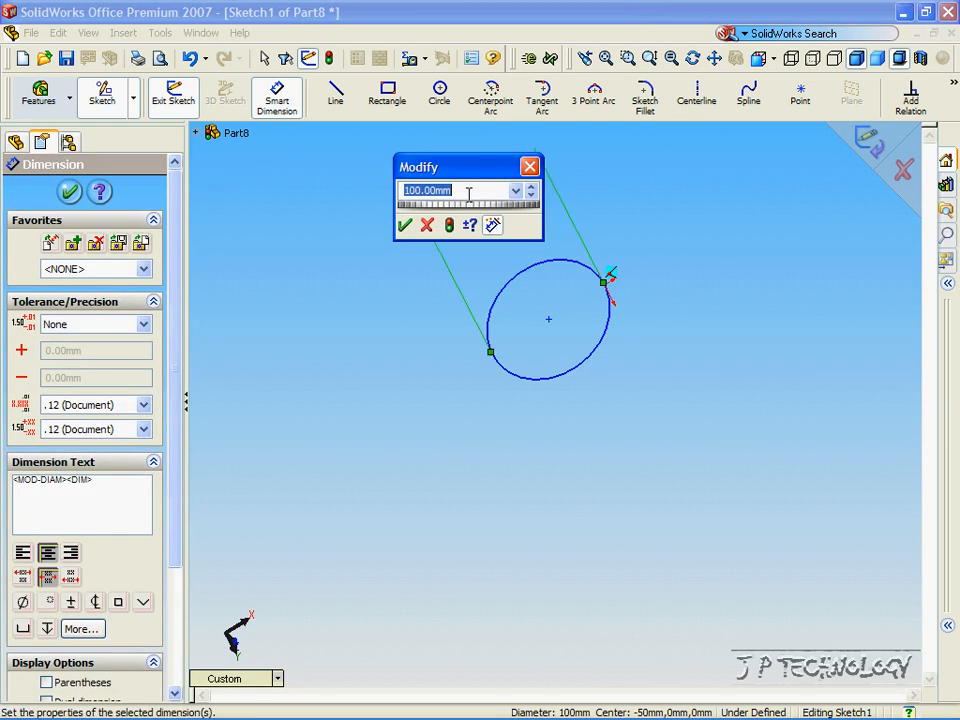
type("20")
key("Return")
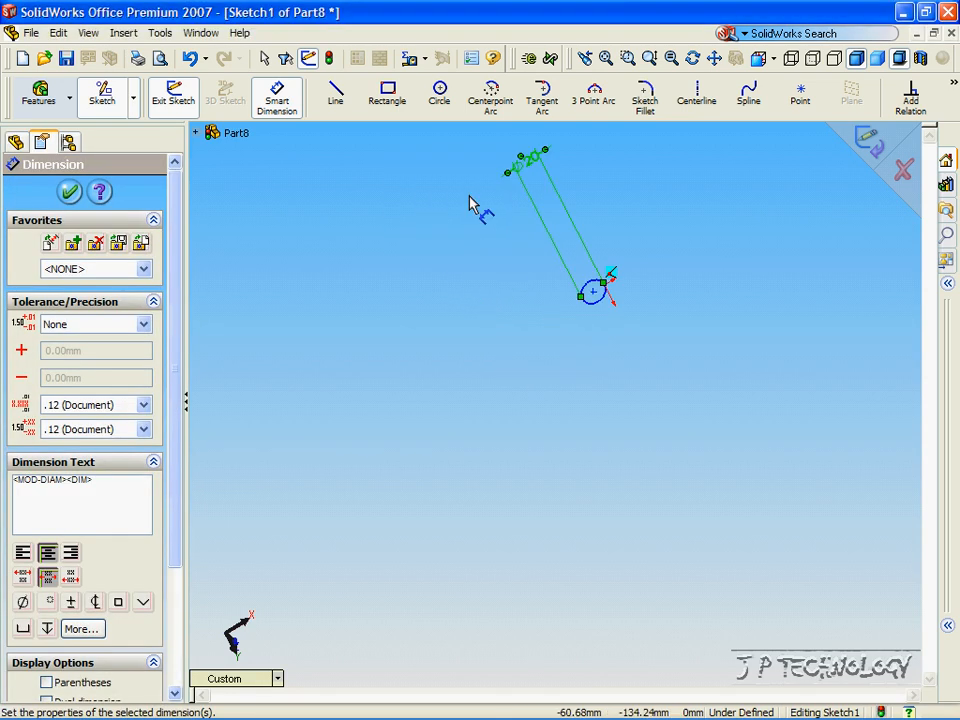
left_click(868, 145)
Step: Examine the rebuilt loft and its narrowed end from several angles
key("Down")
key("Down")
key("Down")
key("Down")
key("Down")
key("Down")
key("Down")
key("Down")
key("Down")
key("Down")
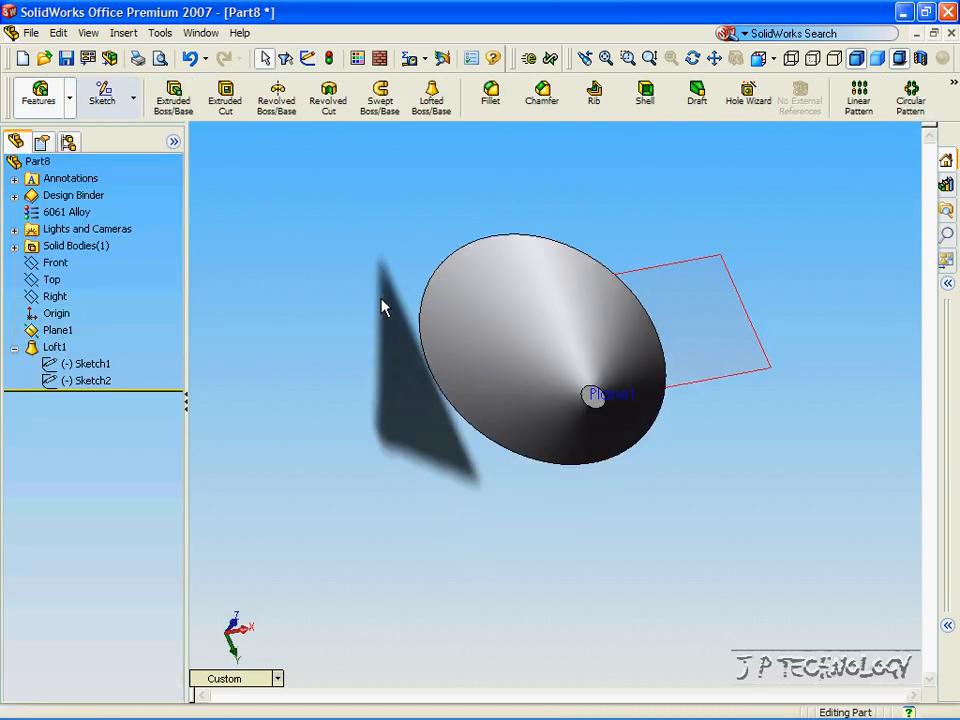
key("Down")
key("Down")
key("Down")
key("Down")
key("Down")
key("Down")
key("Down")
key("Down")
key("Down")
key("Down")
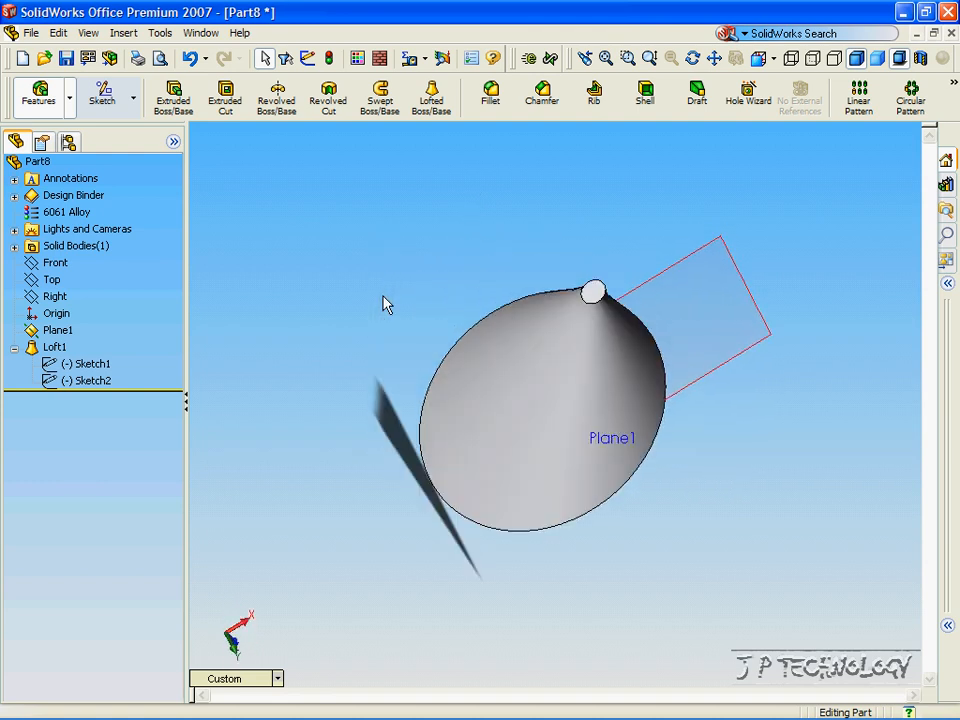
key("Down")
key("Down")
key("Down")
key("Down")
key("Down")
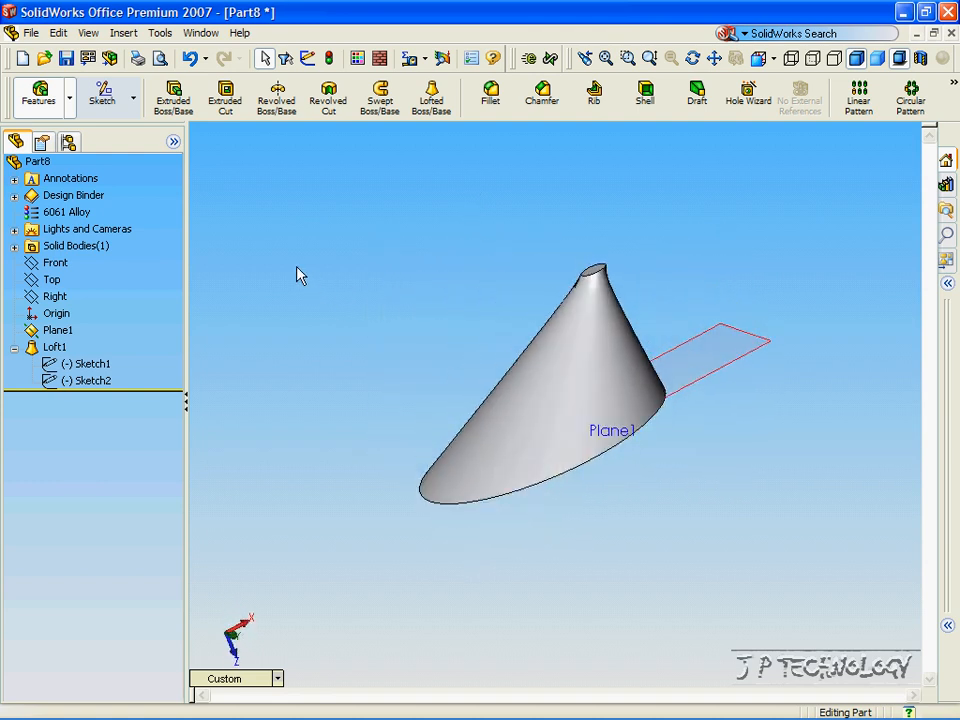